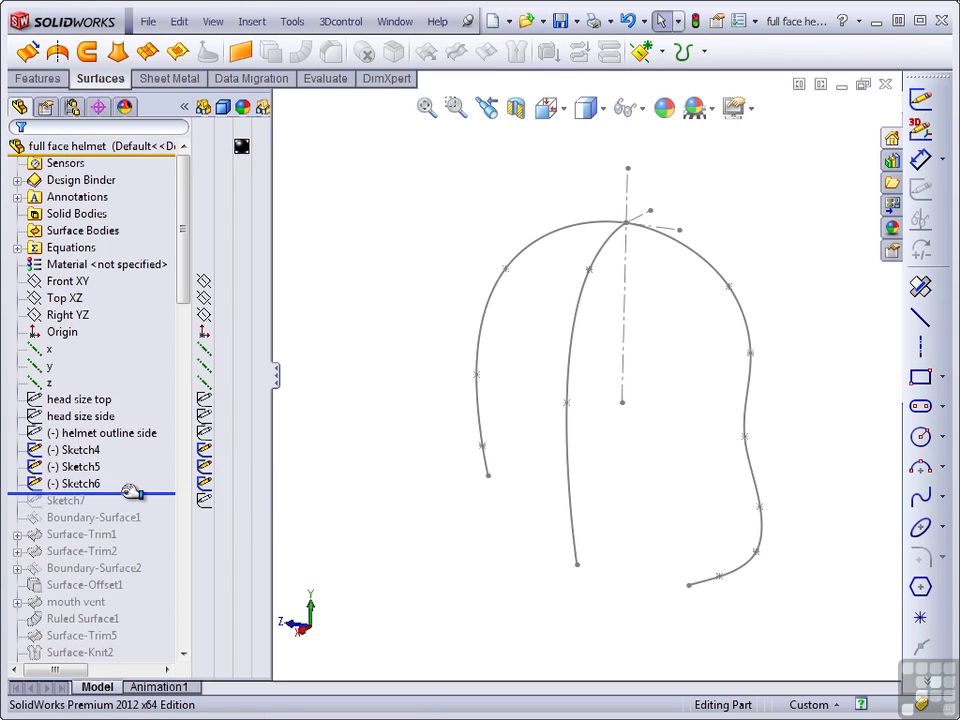
- Roll the model forward past Sketch7 and open Sketch7 for editing
click(84, 502)
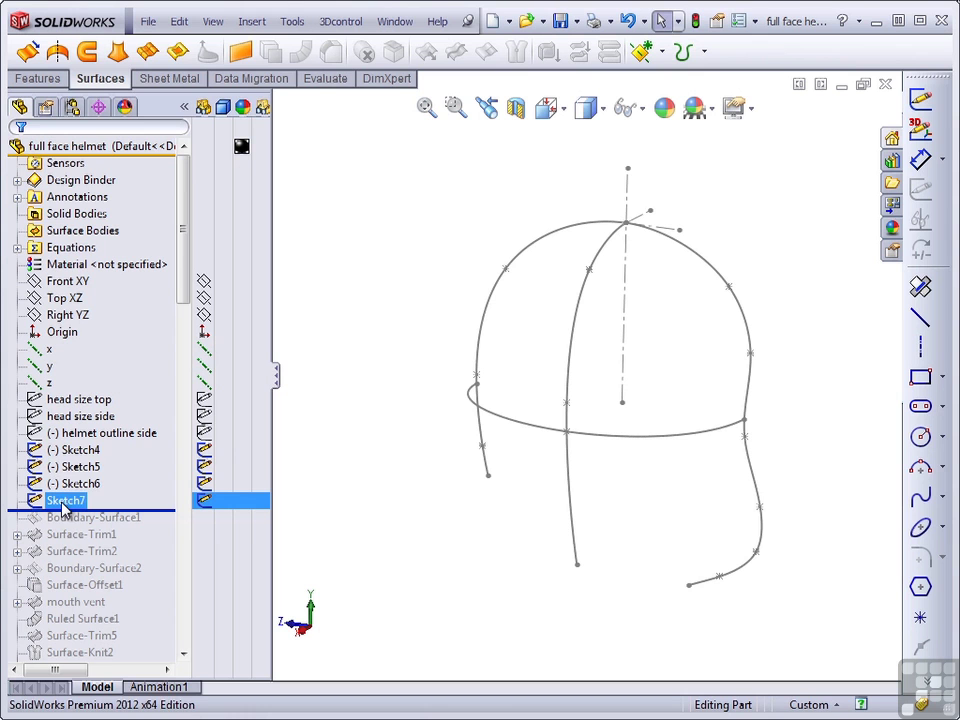
click(73, 451)
mouse_move(410, 462)
middle_down()
mouse_move(461, 508)
mouse_move(510, 529)
mouse_move(540, 522)
middle_up()
- Delete the old lower spline from Sketch7, leaving only the reference curves
click(622, 488)
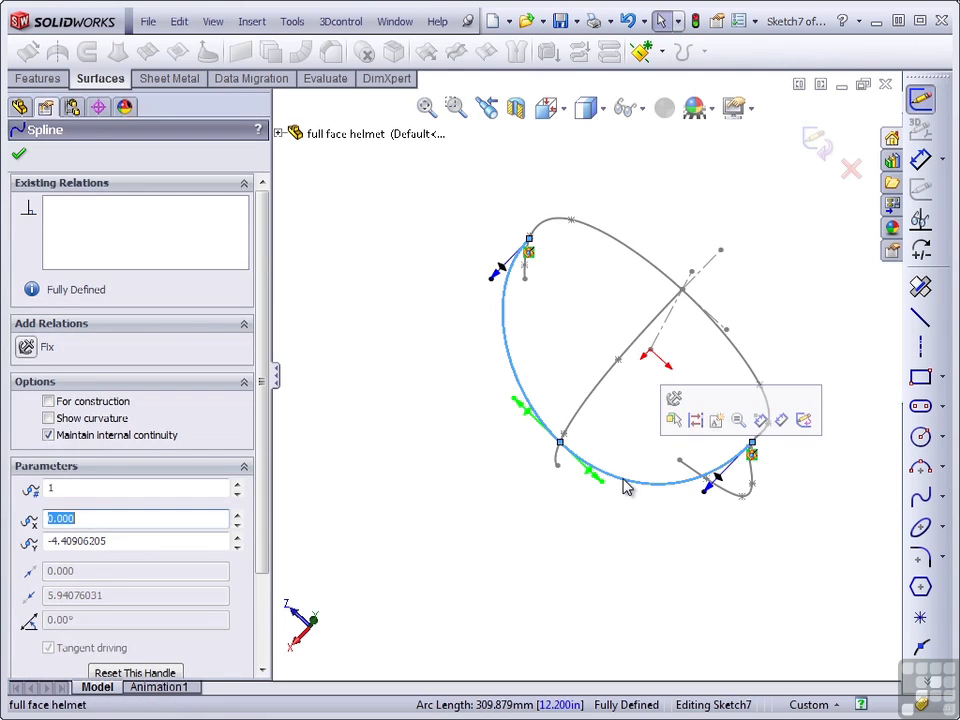
click(576, 538)
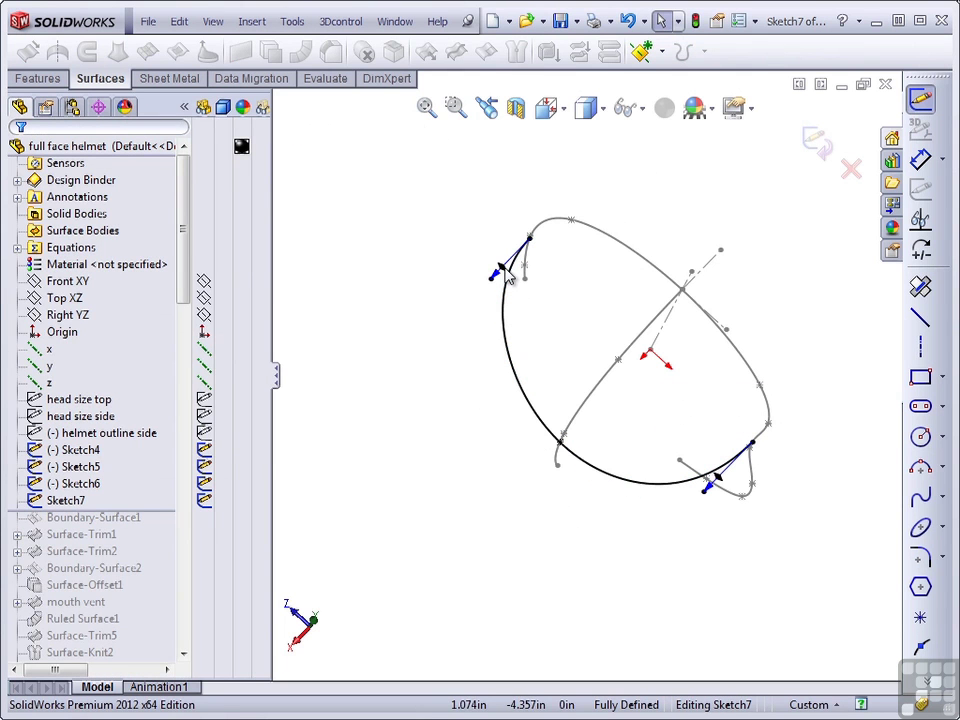
mouse_move(505, 275)
middle_down()
mouse_move(537, 363)
mouse_move(540, 448)
middle_up()
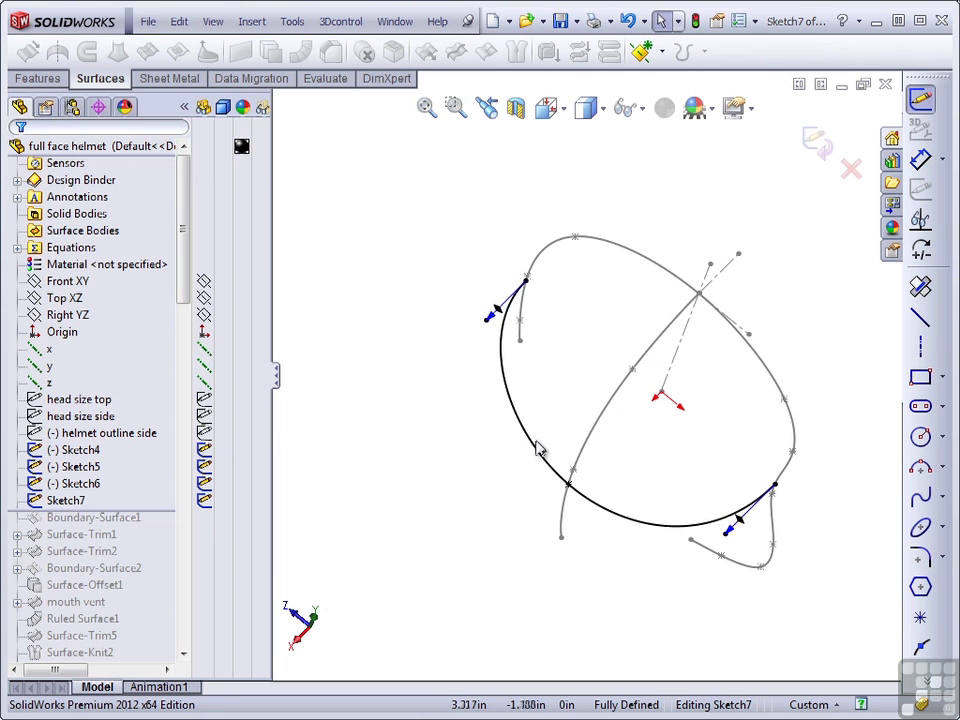
click(536, 450)
key(Delete)
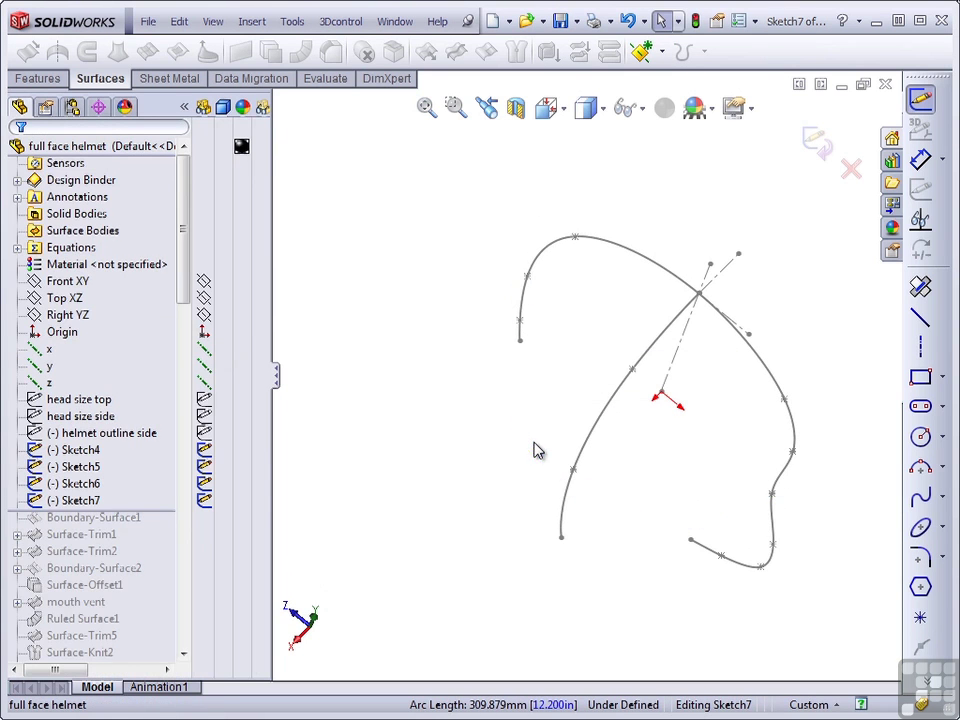
click(921, 497)
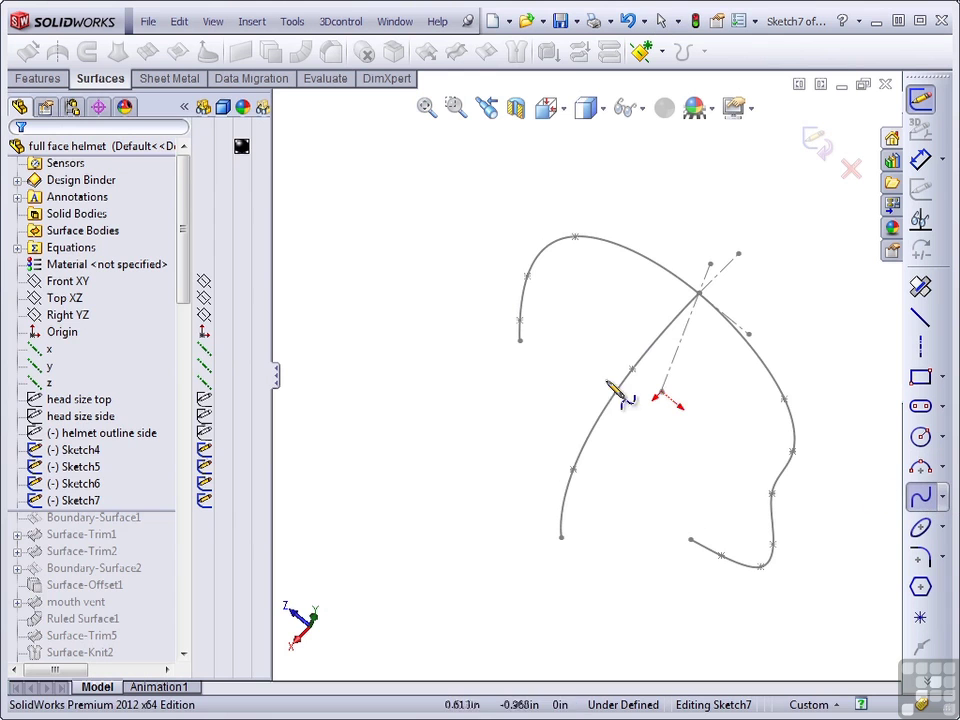
- Draw a new three-point spline from the side curve through the chin to the right
click(535, 306)
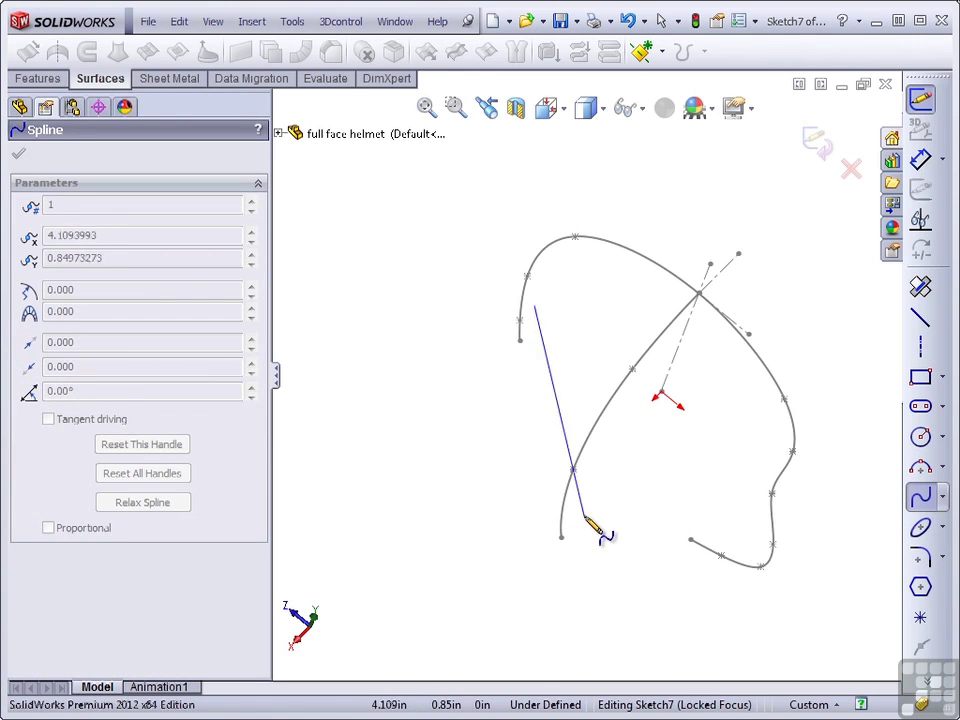
click(584, 515)
double_click(749, 499)
key(Escape)
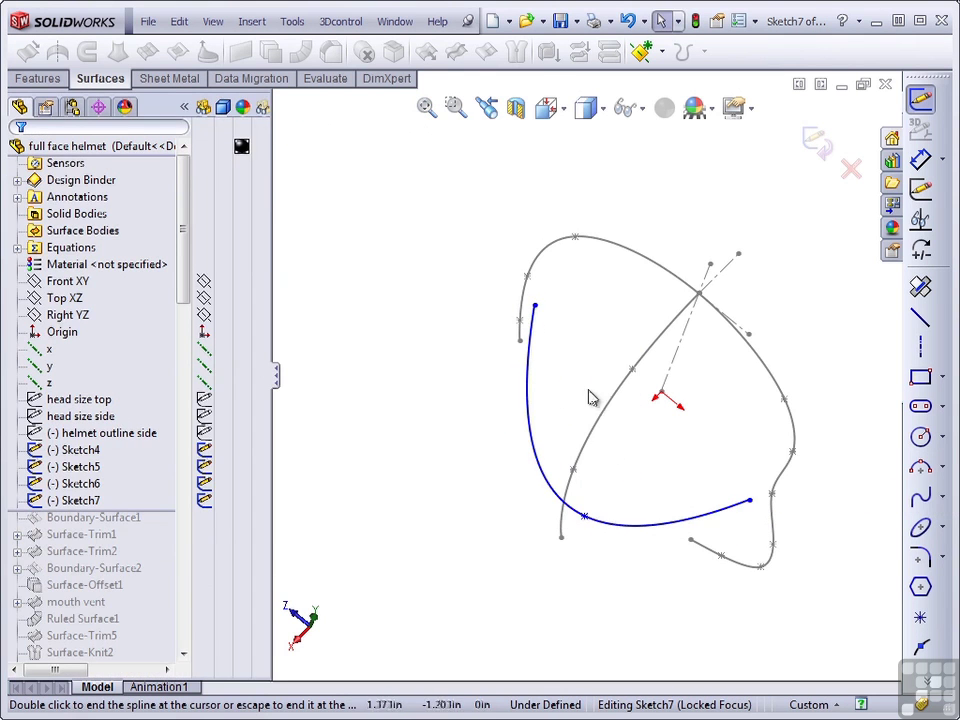
- Pierce the spline's three points to the Sketch5, Sketch4 and Sketch6 curves
click(533, 307)
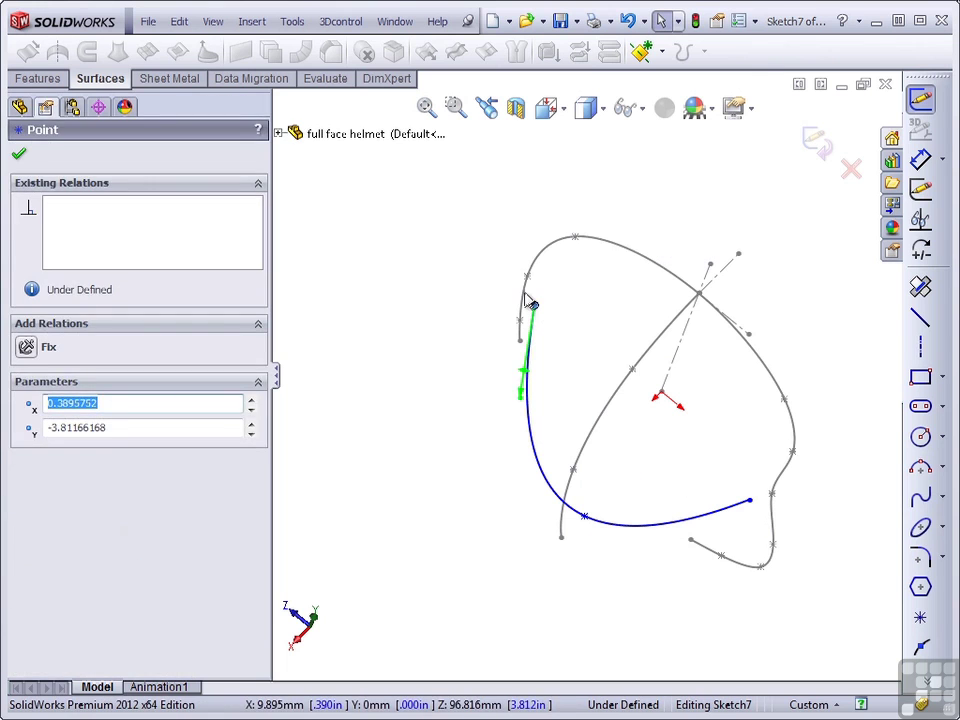
ctrl+click(525, 288)
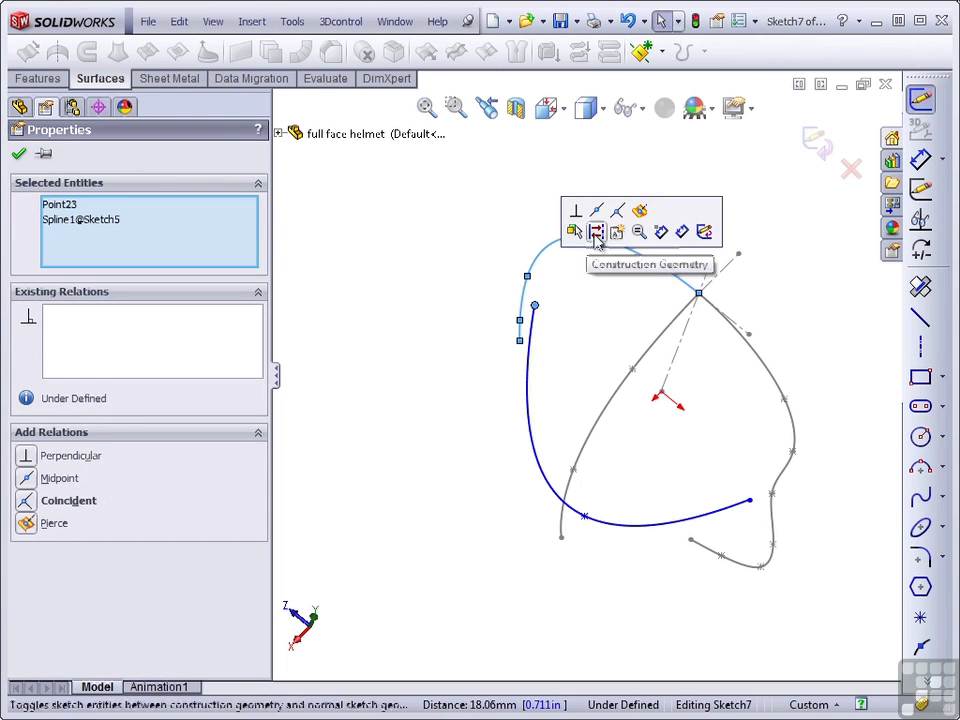
click(646, 217)
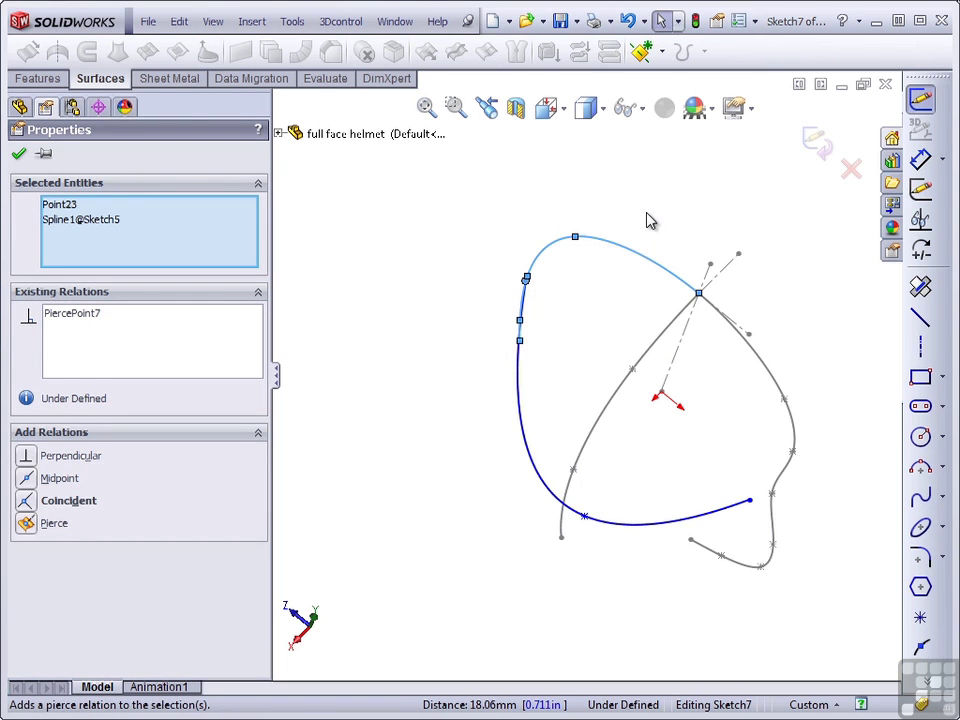
click(585, 518)
ctrl+click(568, 498)
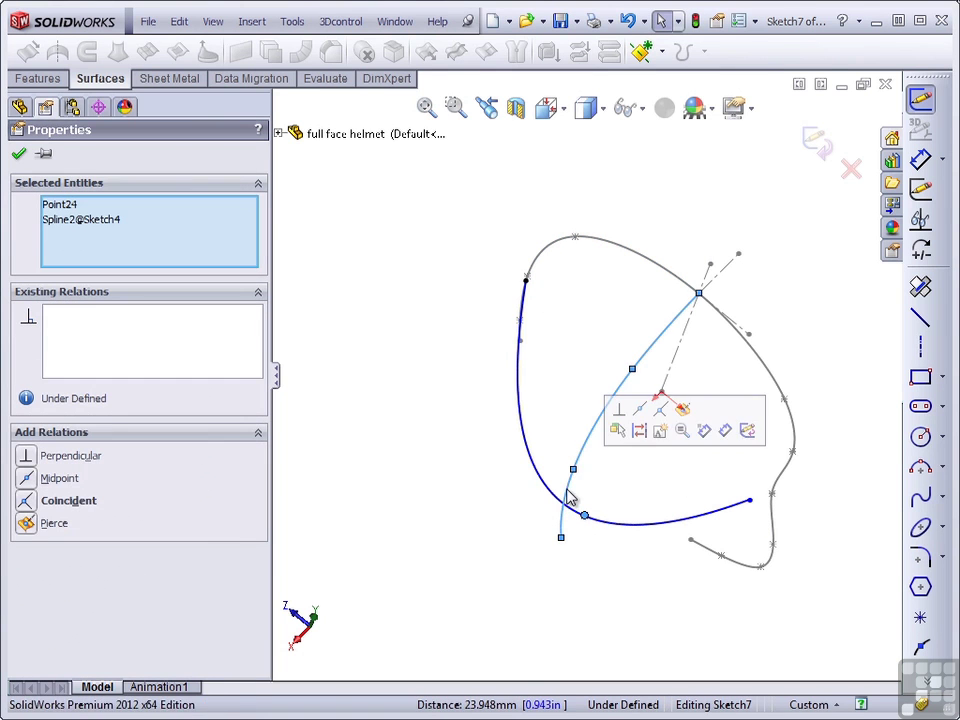
click(684, 412)
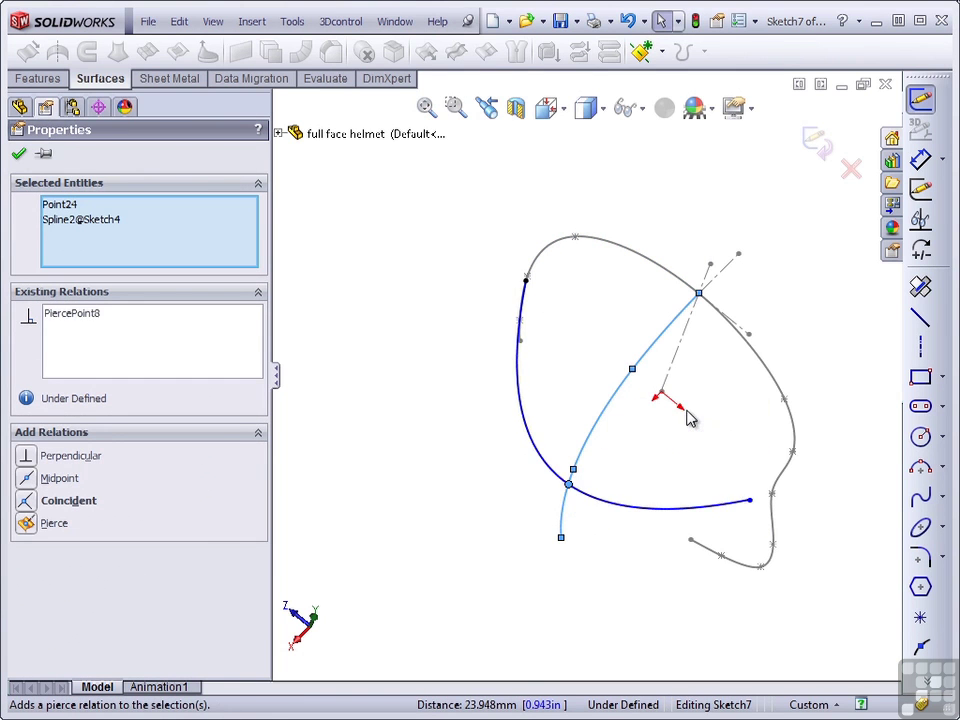
click(750, 501)
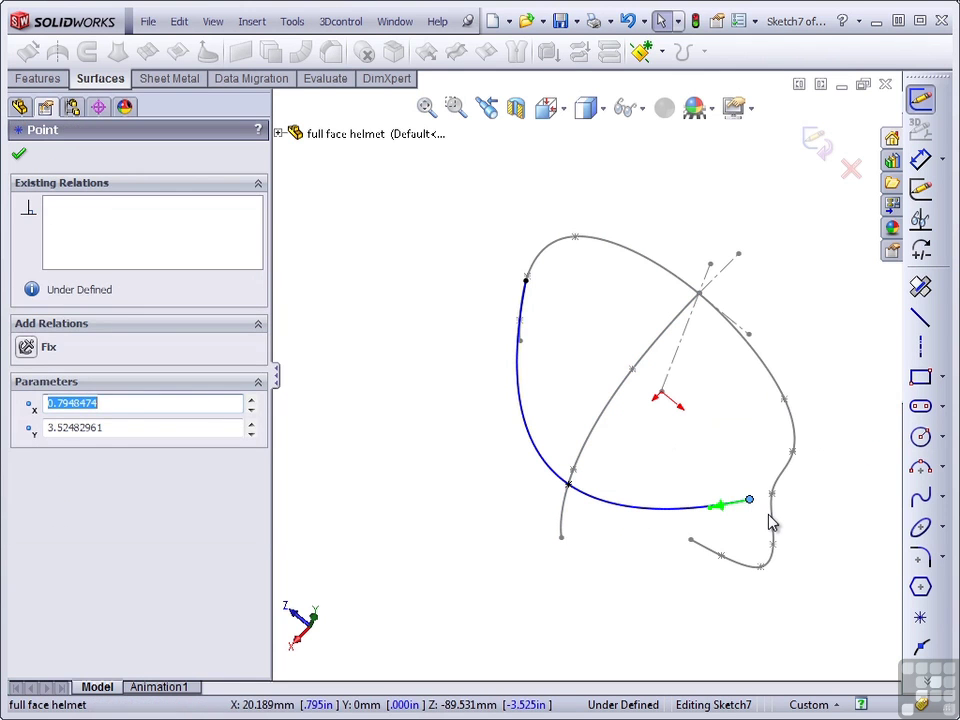
ctrl+click(770, 518)
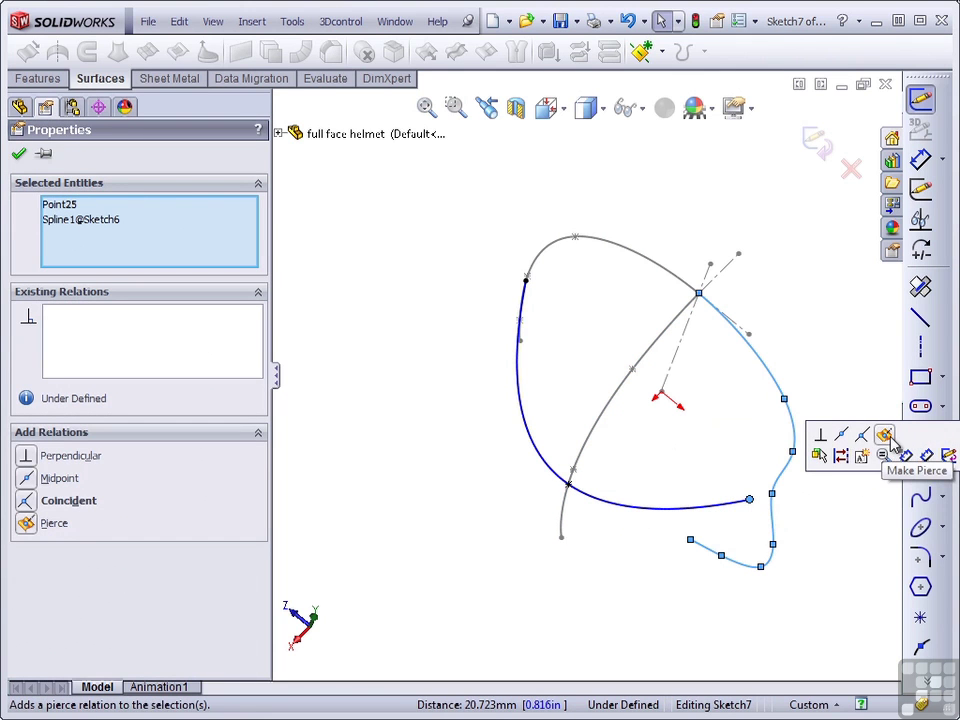
click(885, 436)
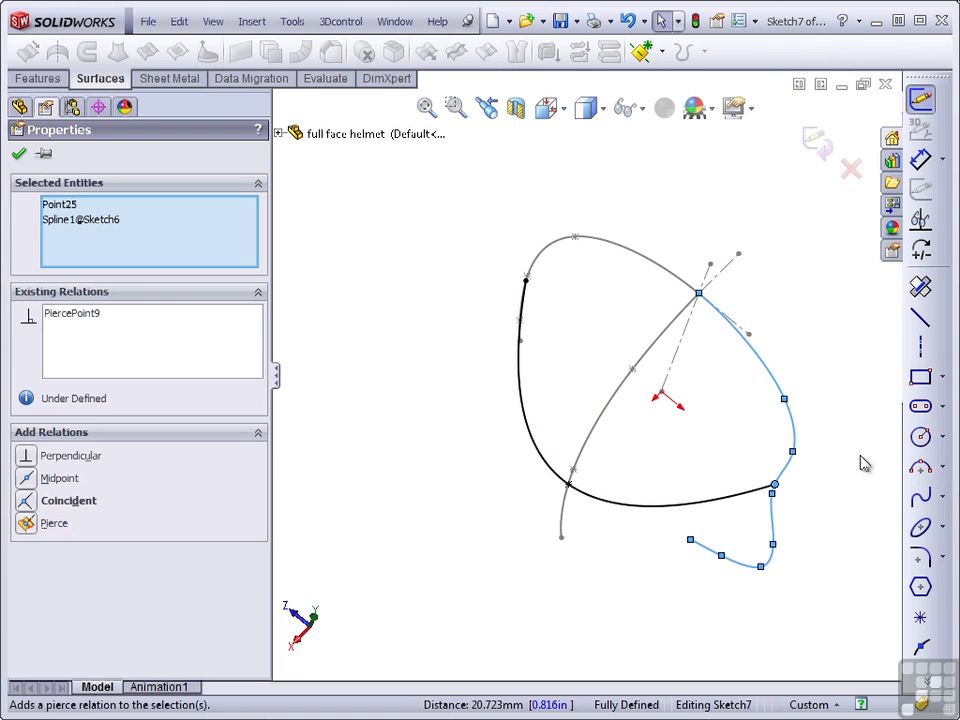
click(445, 449)
- Tilt the spline's top tangent, then make both end tangents horizontal (Horizontal2, Horizontal3)
mouse_move(664, 514)
middle_down()
mouse_move(617, 407)
mouse_move(619, 418)
mouse_move(619, 253)
middle_up()
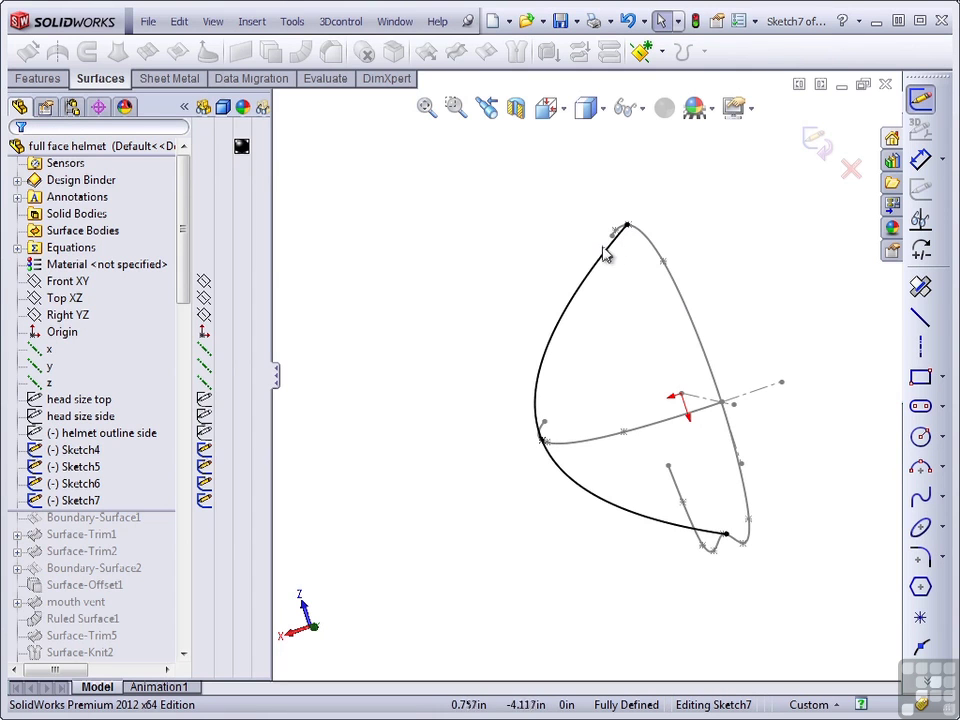
click(576, 305)
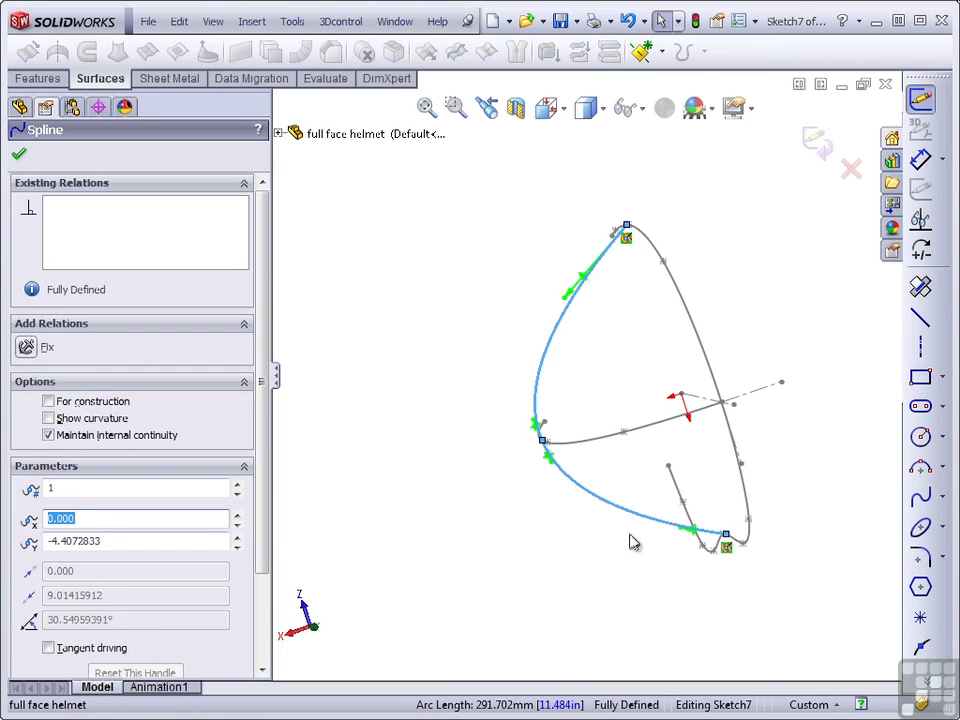
drag(567, 309, 553, 277)
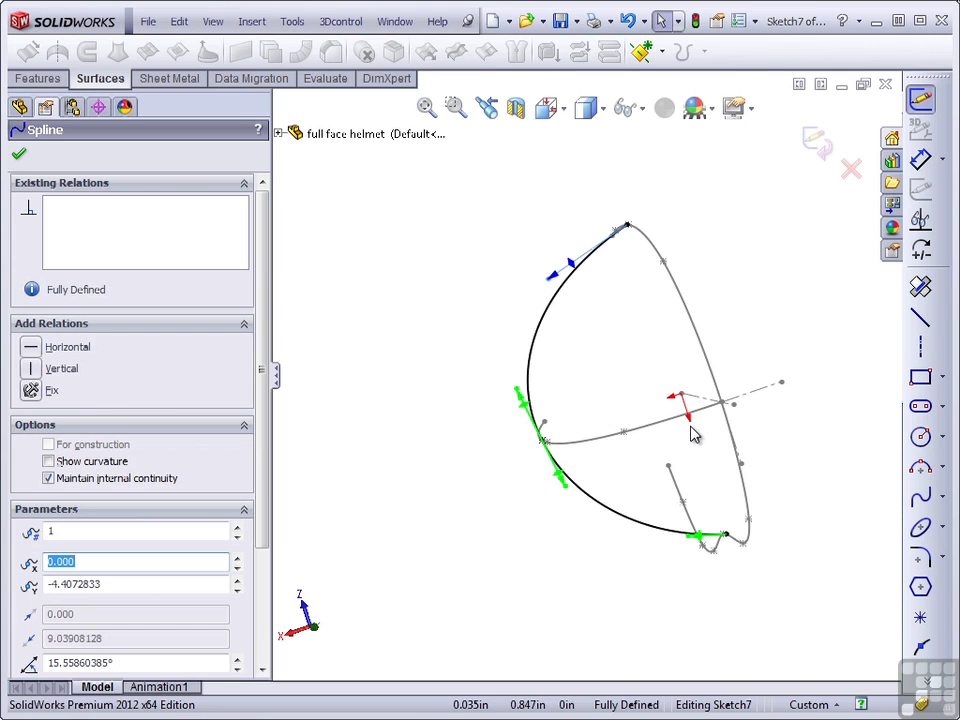
click(68, 348)
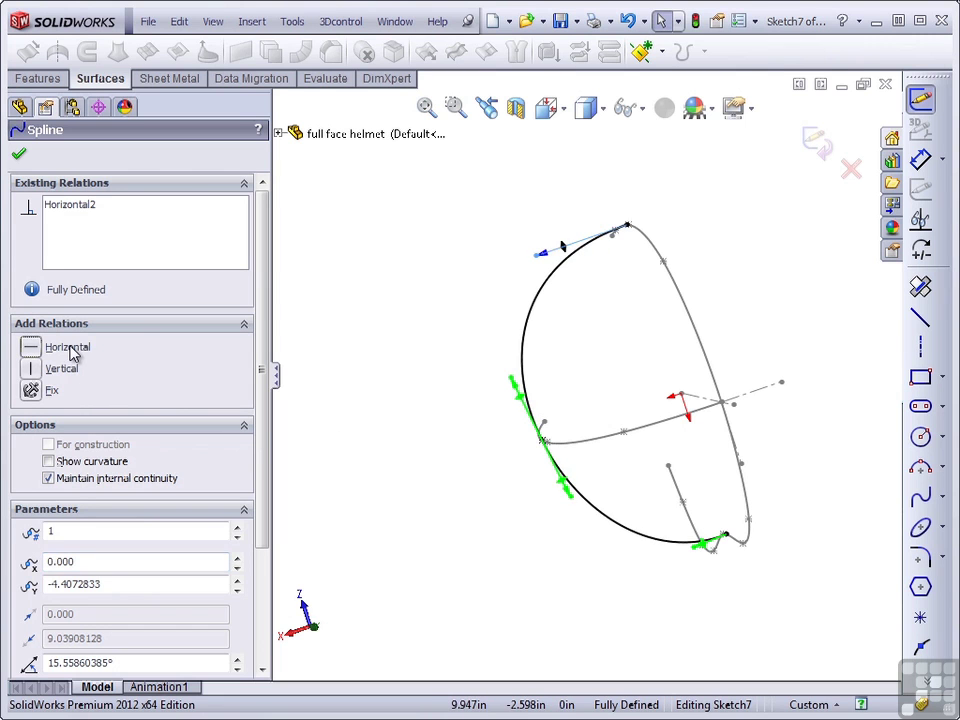
click(702, 548)
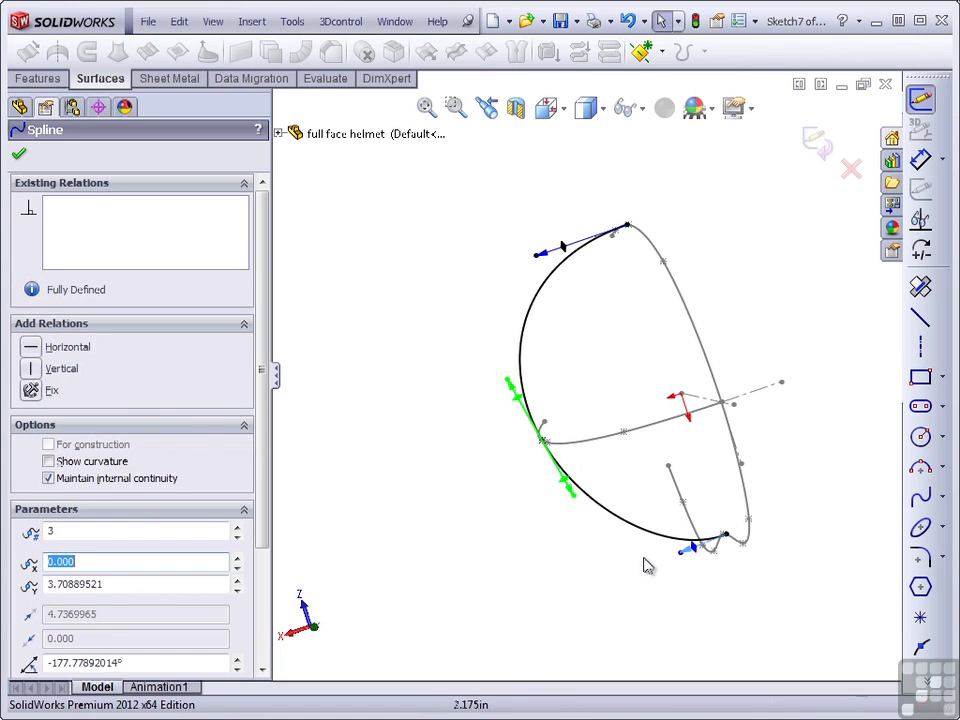
click(68, 350)
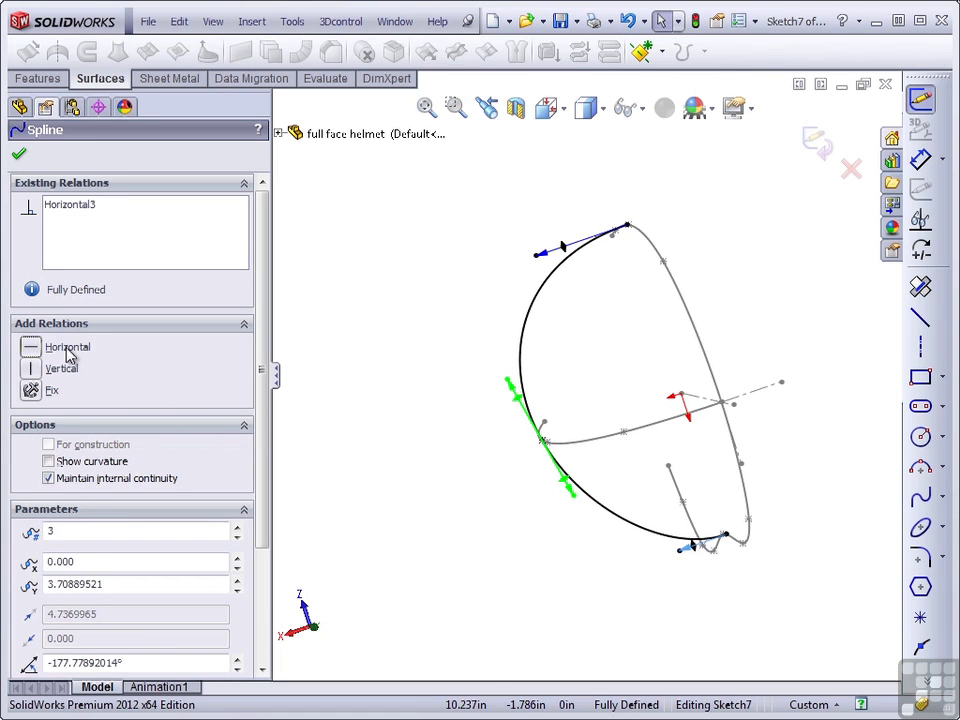
key(ctrl+8)
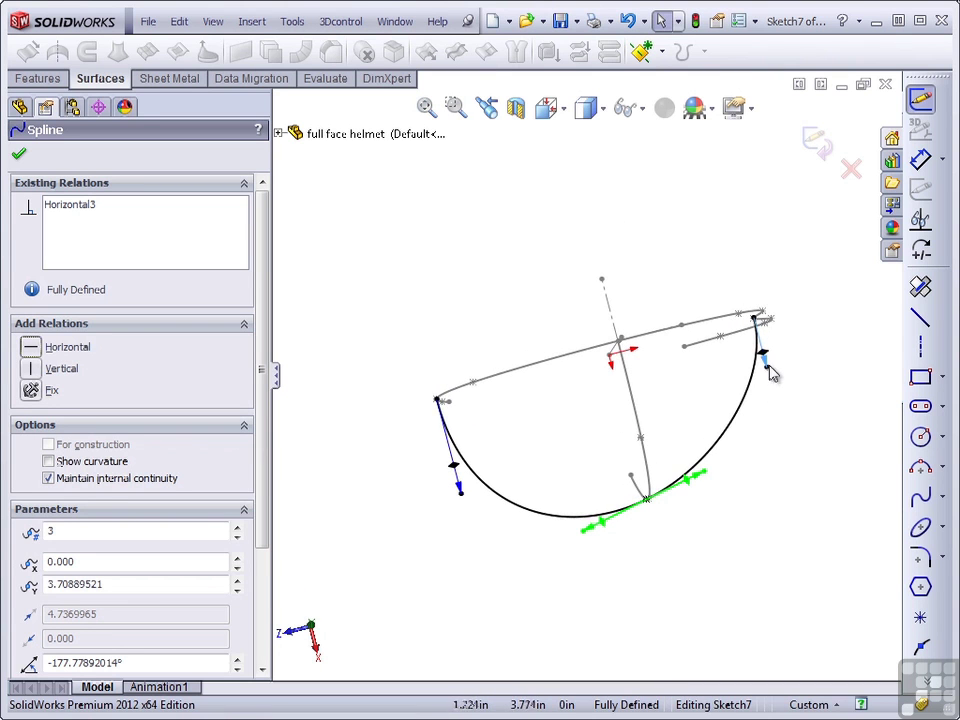
- Round the hoop via its right tangent, make its handles vertical, and exit Sketch7
drag(770, 374, 773, 417)
click(703, 510)
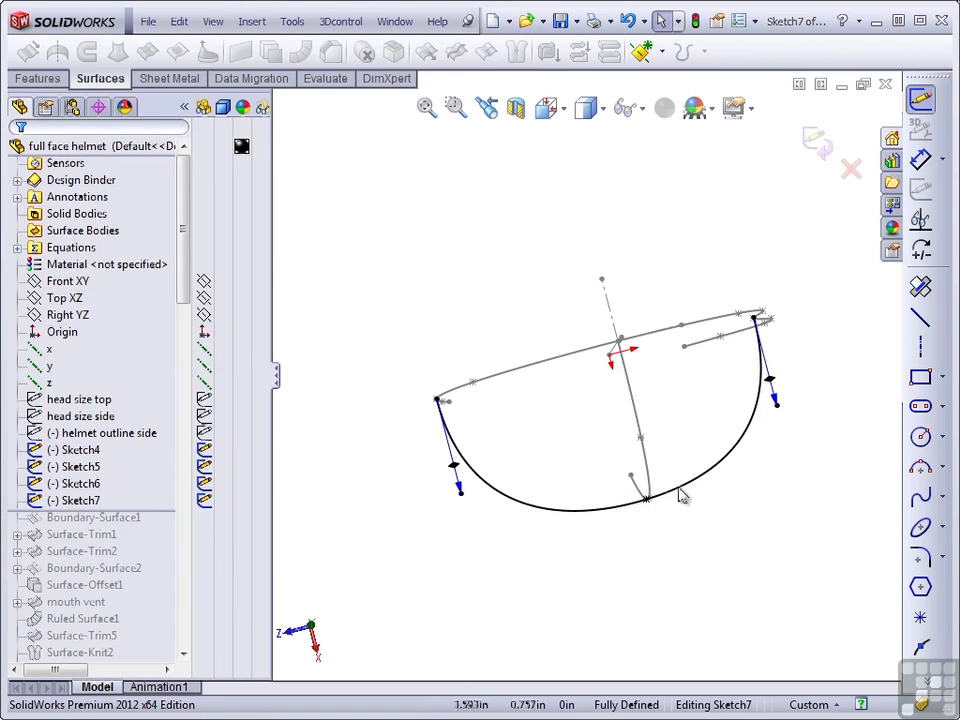
click(687, 491)
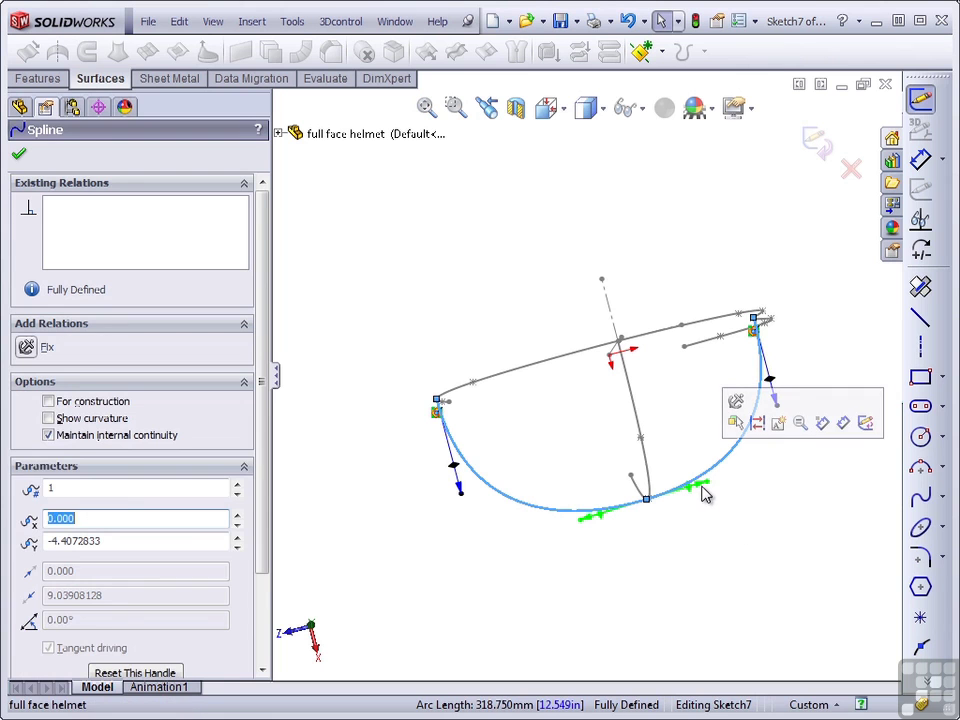
click(702, 492)
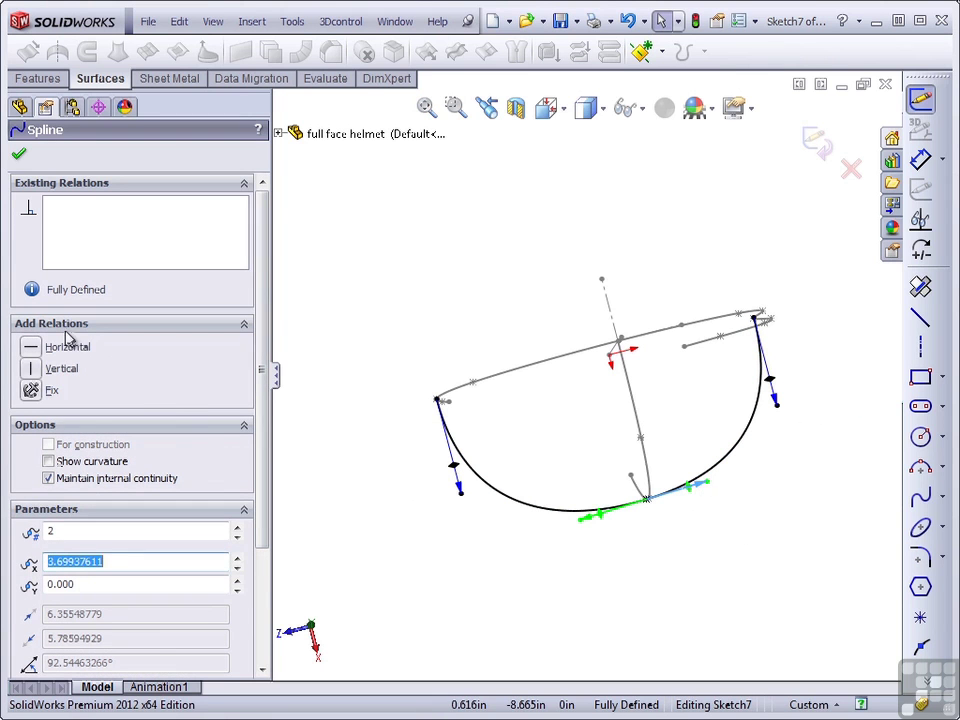
click(62, 369)
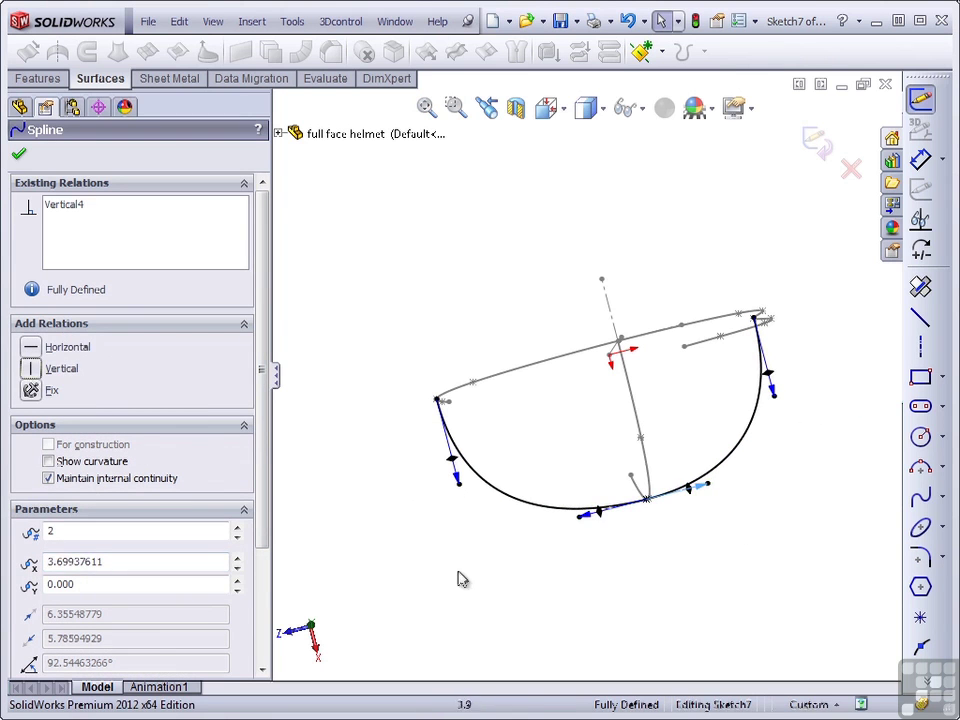
click(555, 594)
key(ctrl+7)
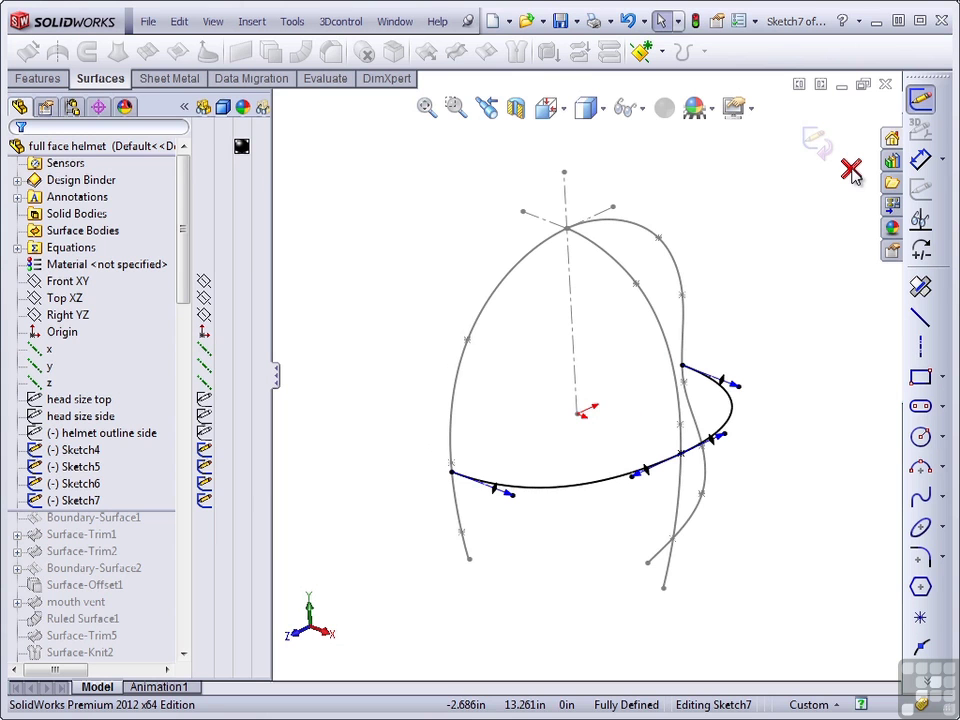
click(851, 170)
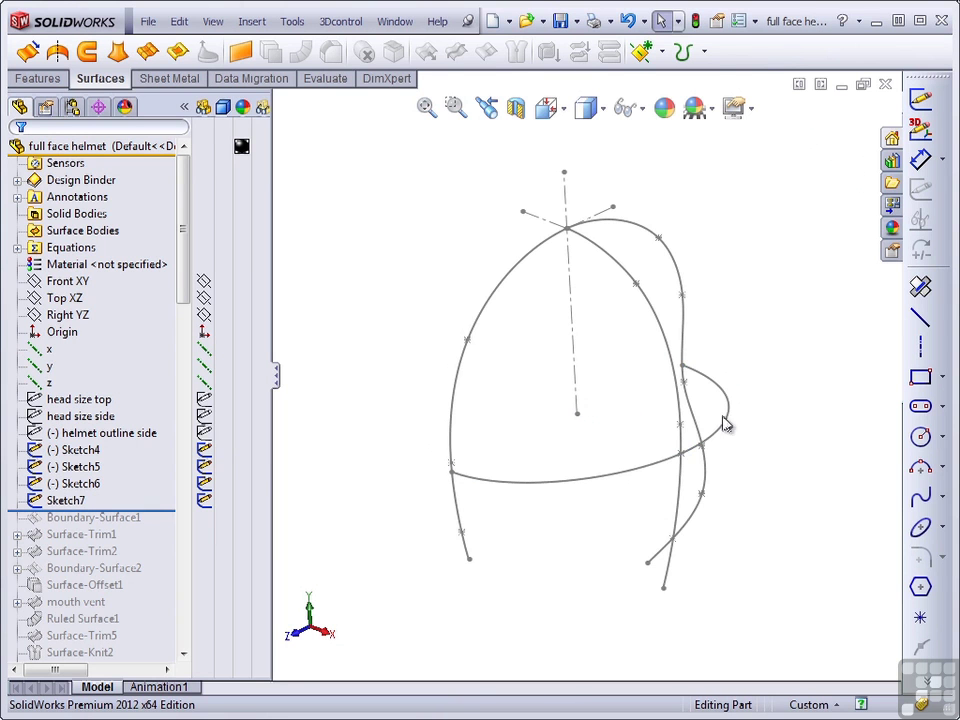
key(Left)
key(Left)
key(Left)
key(Left)
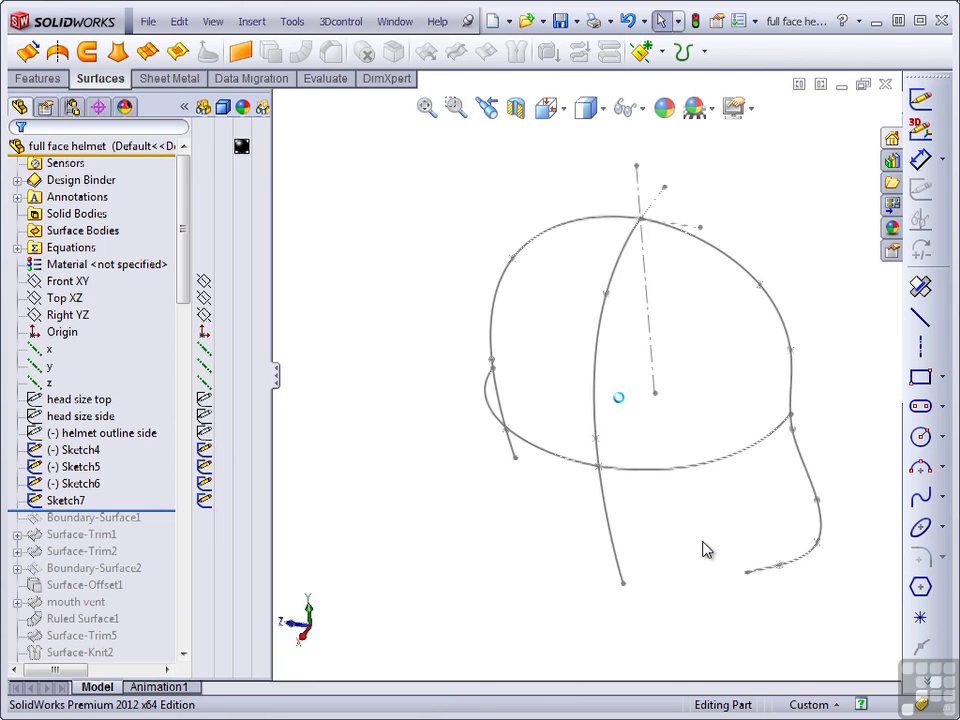
key(Left)
key(Left)
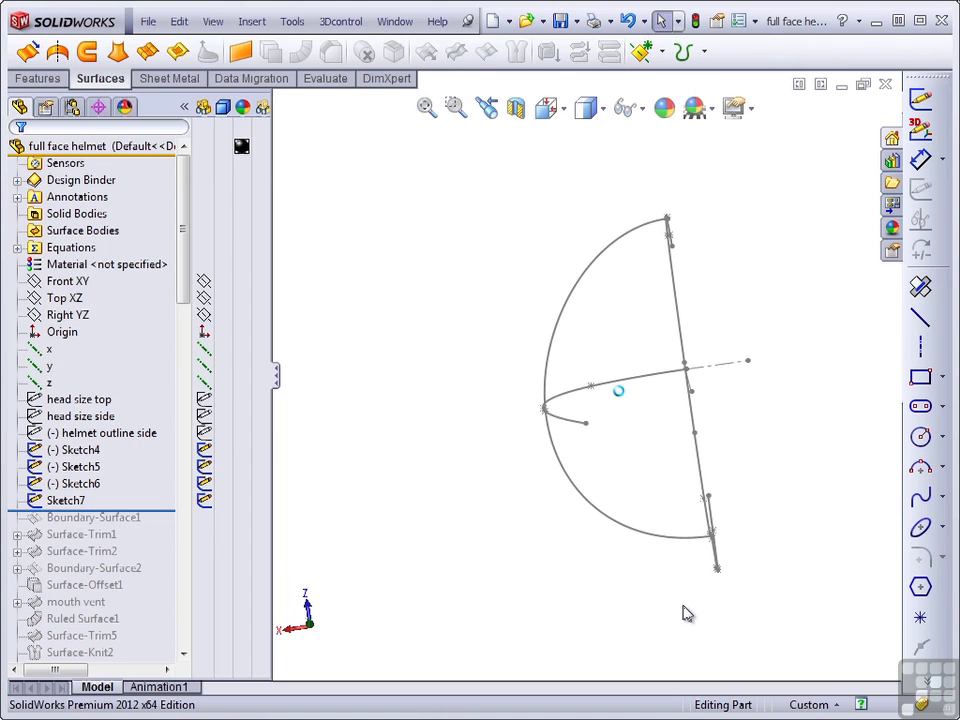
key(ctrl+4)
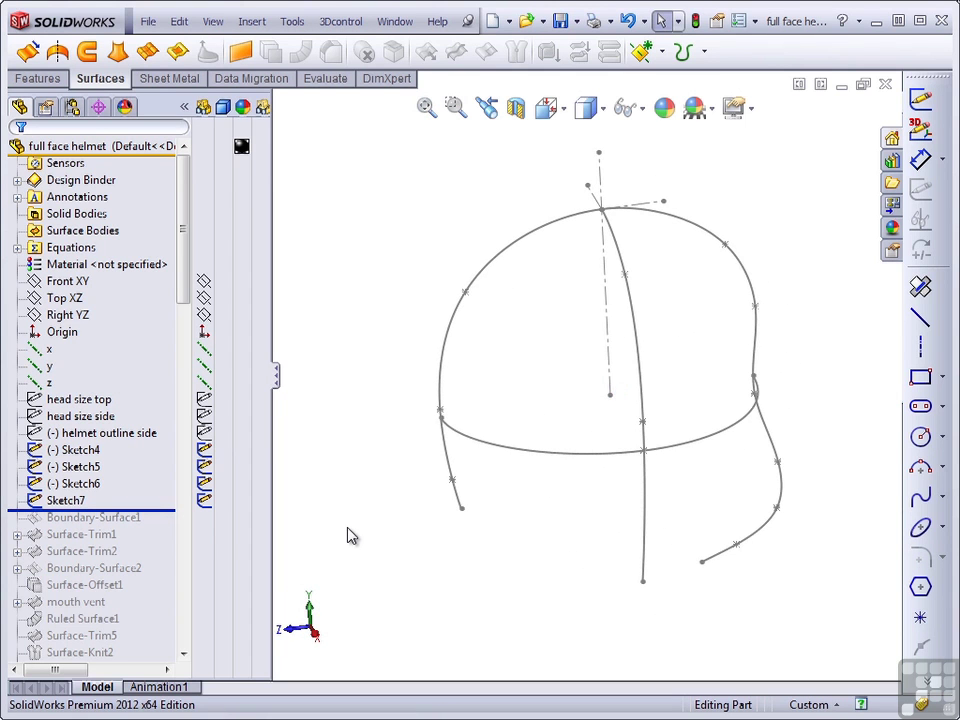
click(96, 452)
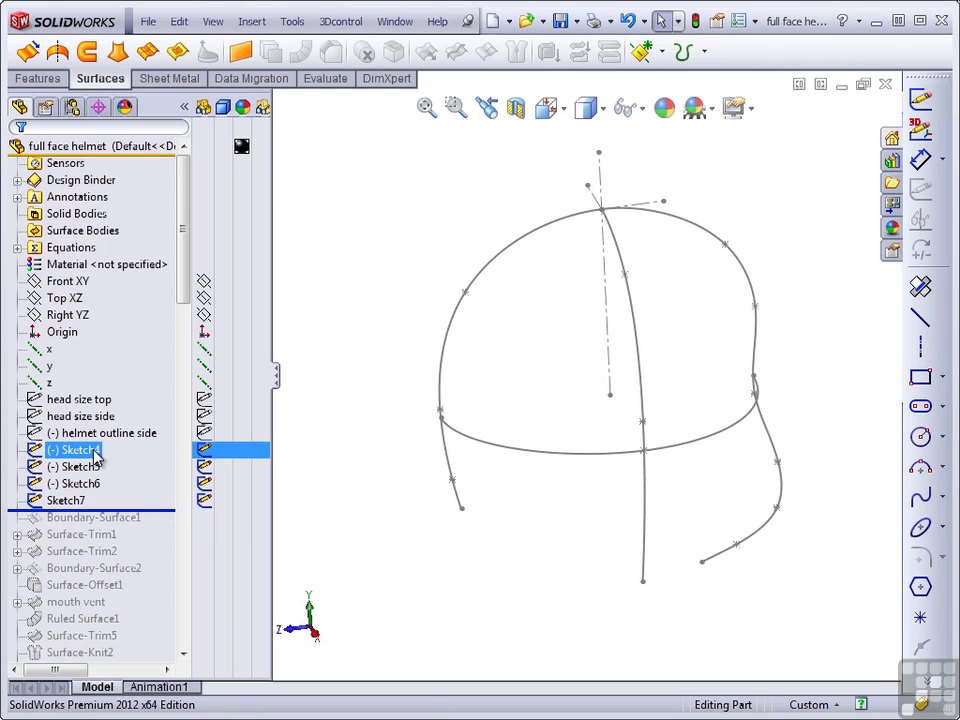
- Check the head-size and outline curves, then rename Sketch4 to 'helmet side profile'
click(79, 400)
click(79, 416)
click(79, 434)
click(77, 451)
click(75, 451)
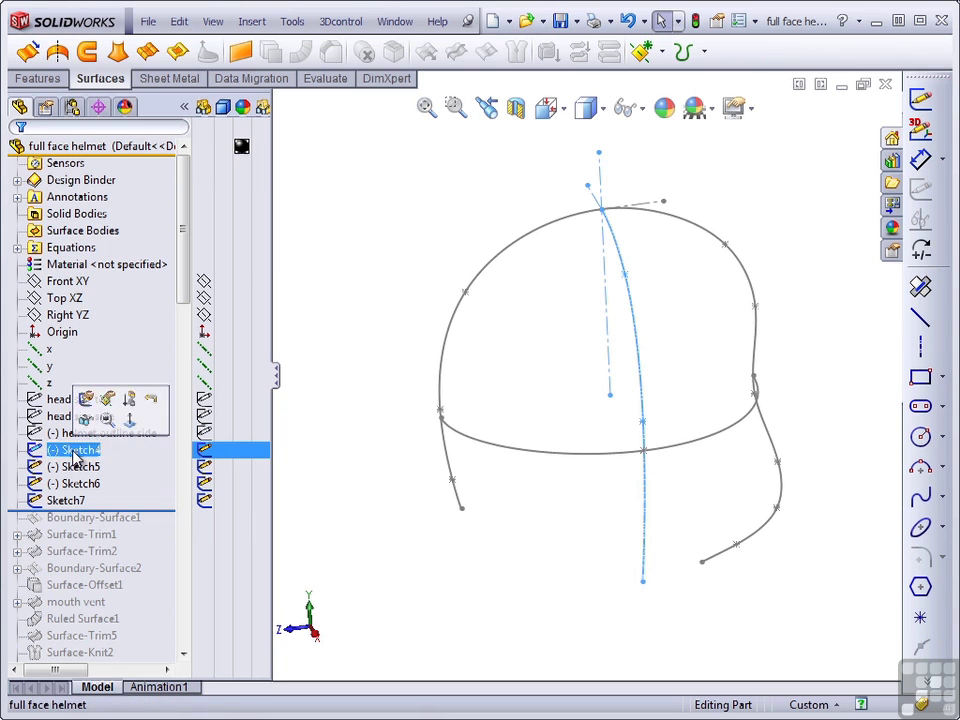
text(helmet side profile)
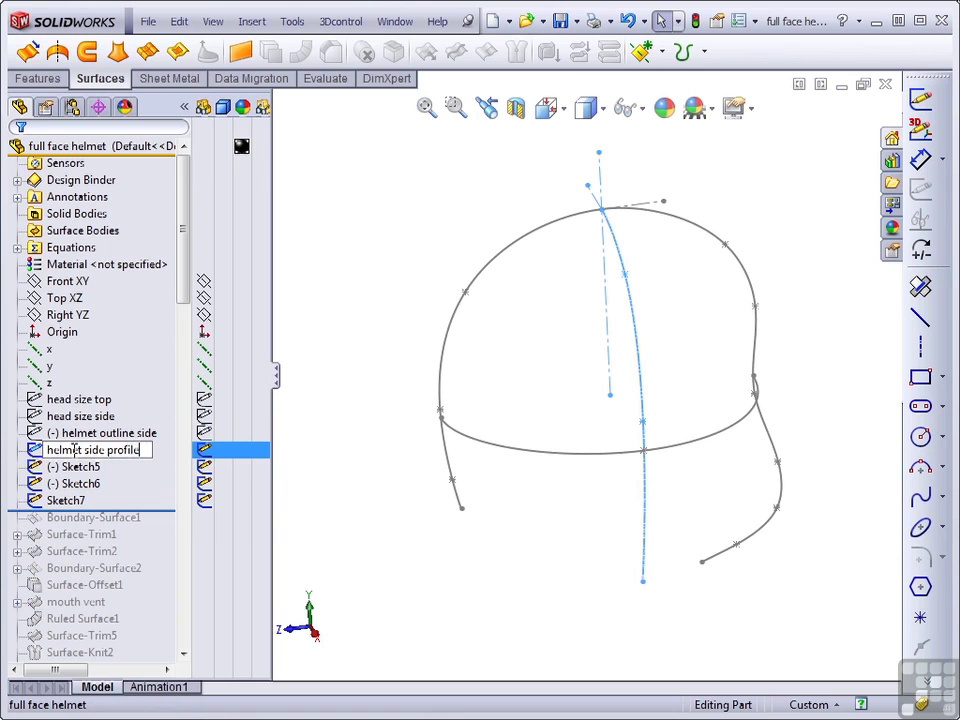
click(80, 467)
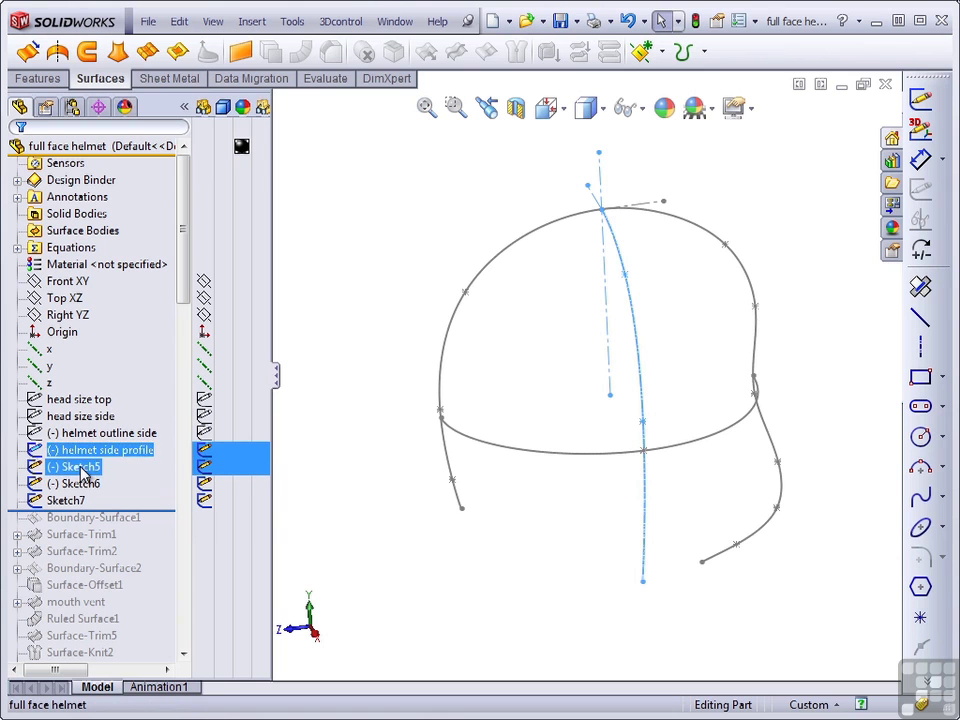
- Rename Sketch5 to 'back profile' and Sketch6 to 'front profile'
click(83, 467)
text(back profile)
key(Return)
scroll(107, 499, down, 1)
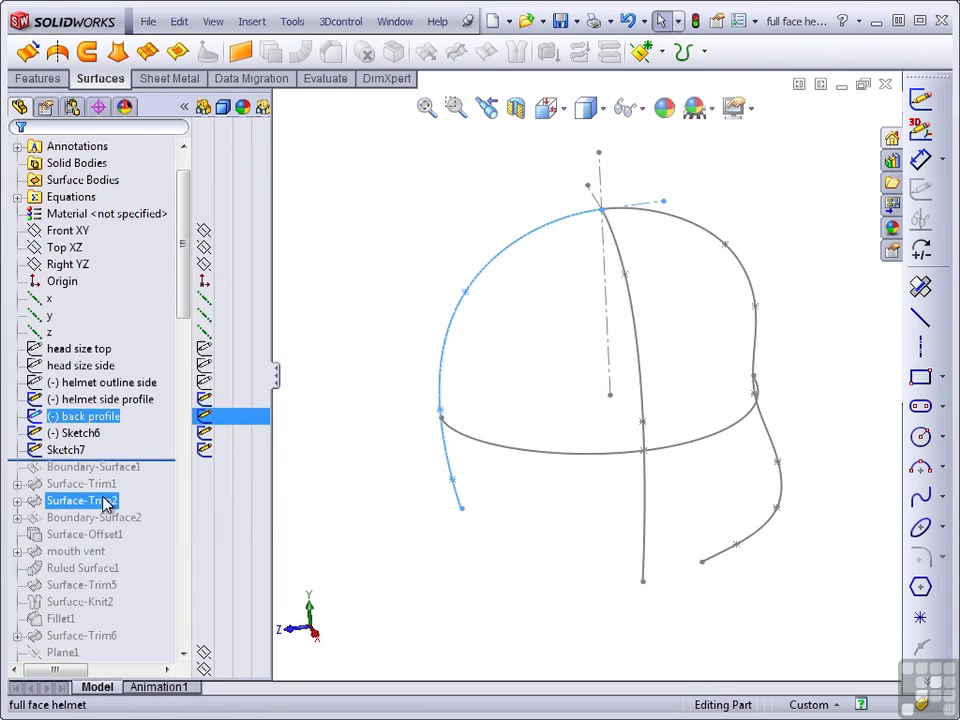
ctrl+click(80, 435)
click(80, 434)
text(front profile)
key(Return)
- Rename Sketch7 to 'mid hoop'
click(72, 450)
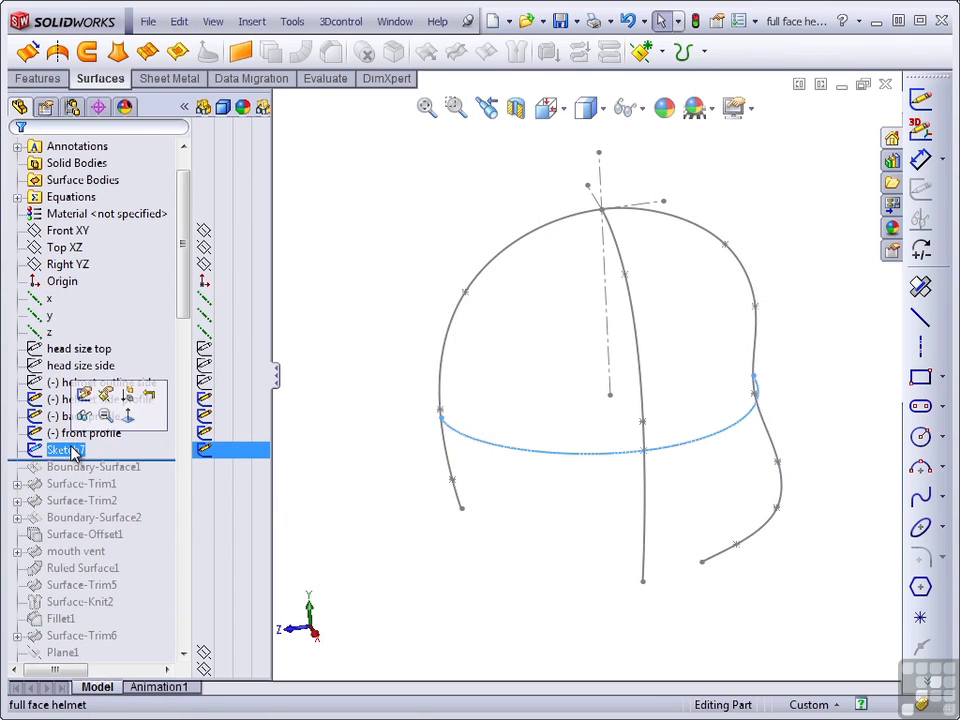
click(72, 450)
text(mid h)
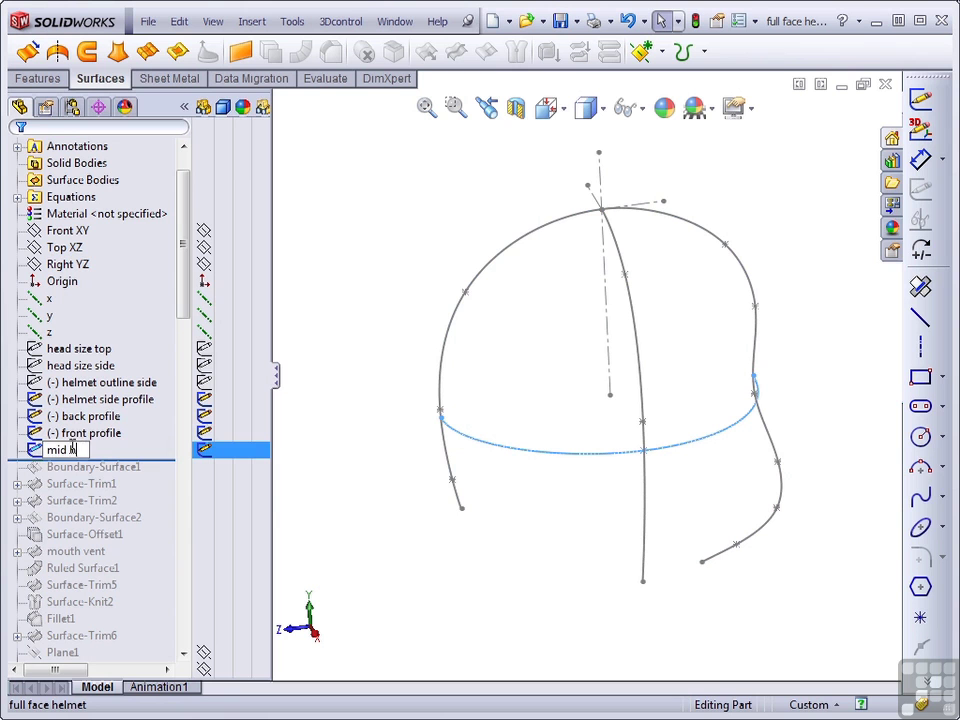
text(oop)
key(Return)
- Roll forward to Boundary-Surface1 and rename it 'helmet main surface', collapsing its node
mouse_move(77, 450)
mouse_down()
mouse_move(167, 456)
mouse_move(162, 468)
mouse_up()
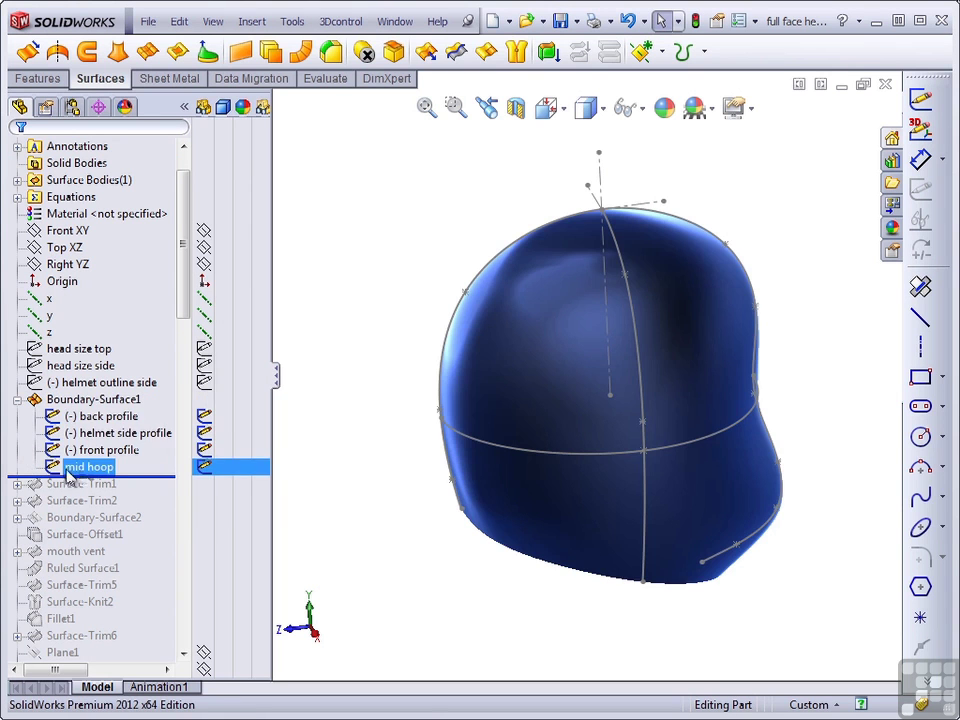
click(93, 404)
click(95, 400)
text(he)
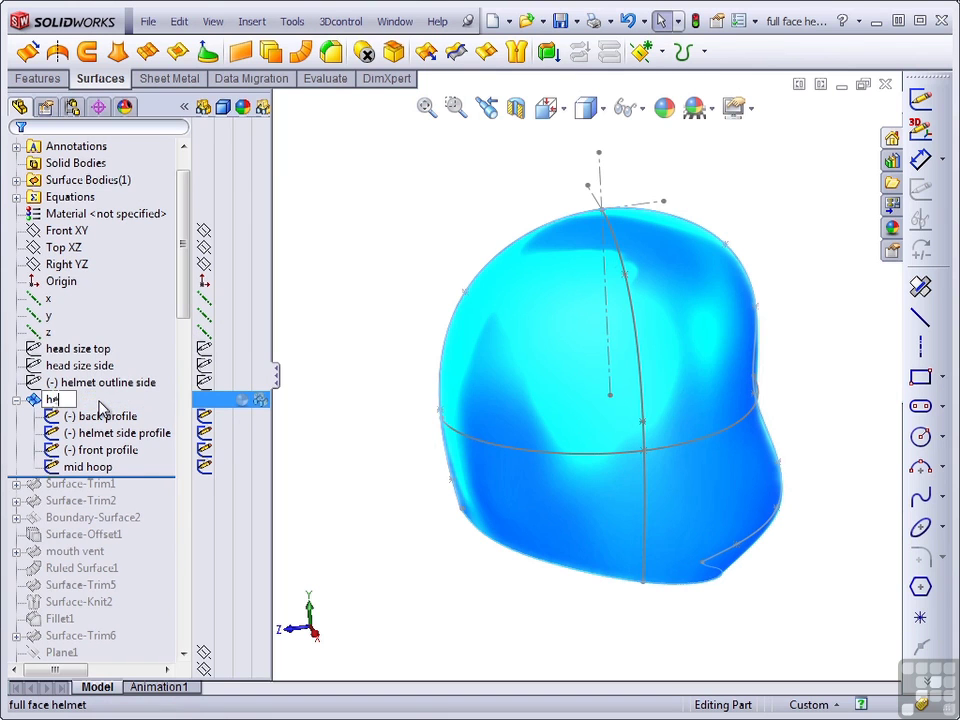
text(lmet main surface)
key(Return)
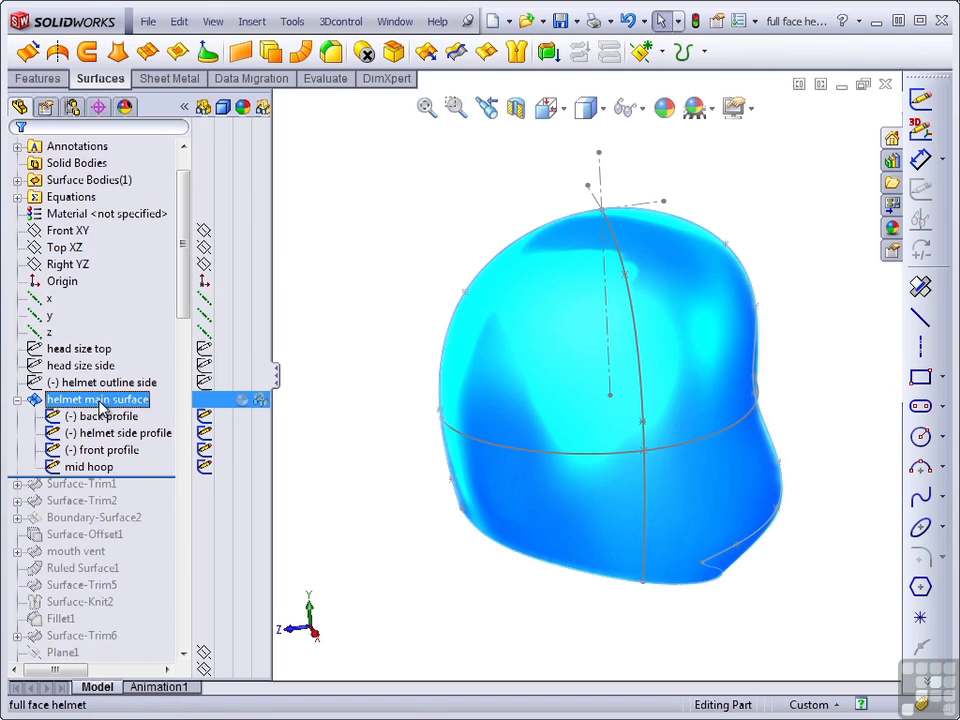
click(17, 400)
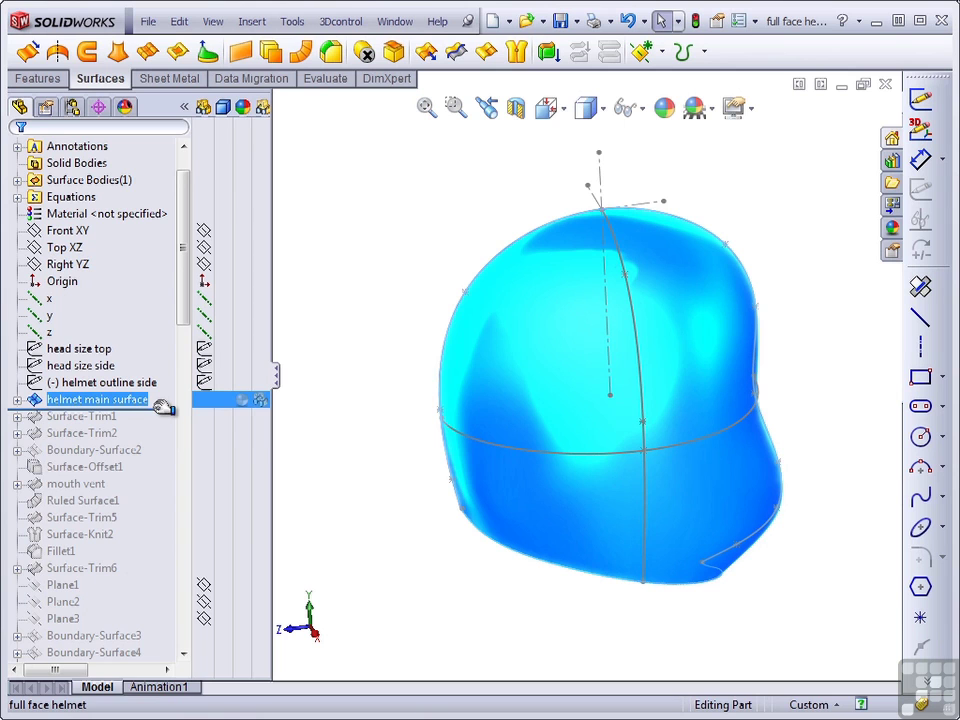
drag(163, 407, 110, 417)
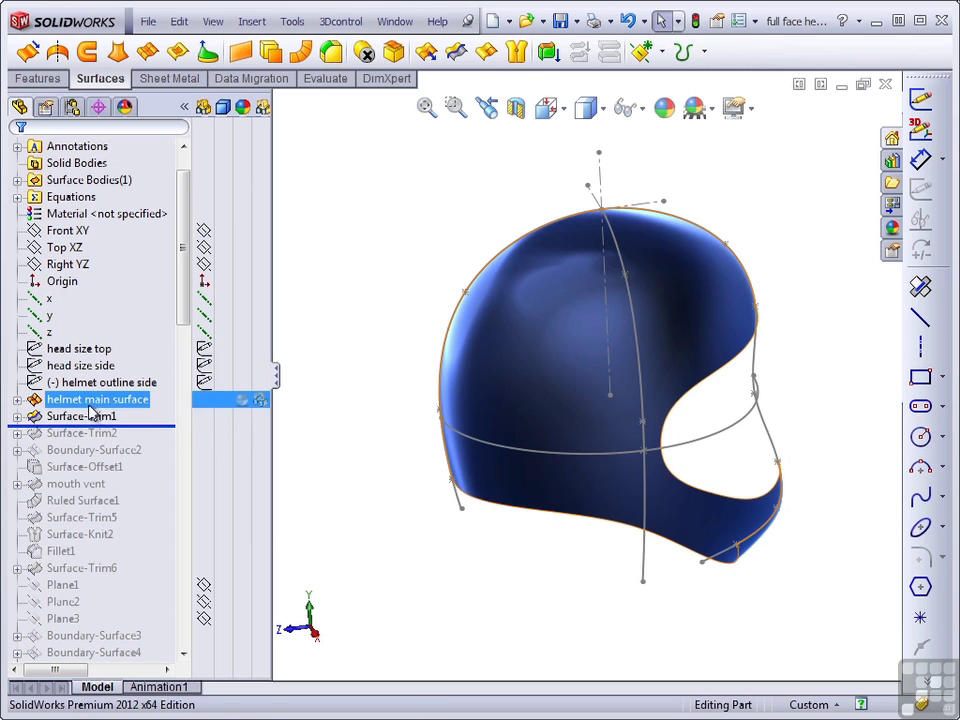
- Expand Surface-Trim1 and open its Sketch8 for editing
click(85, 416)
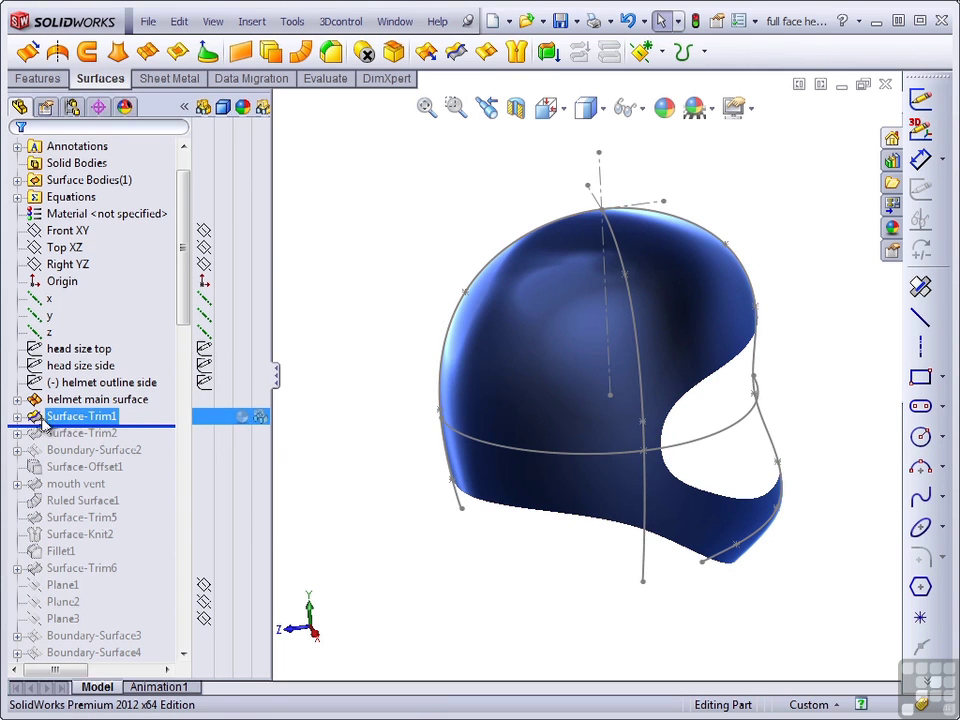
middle_drag(321, 531, 341, 544)
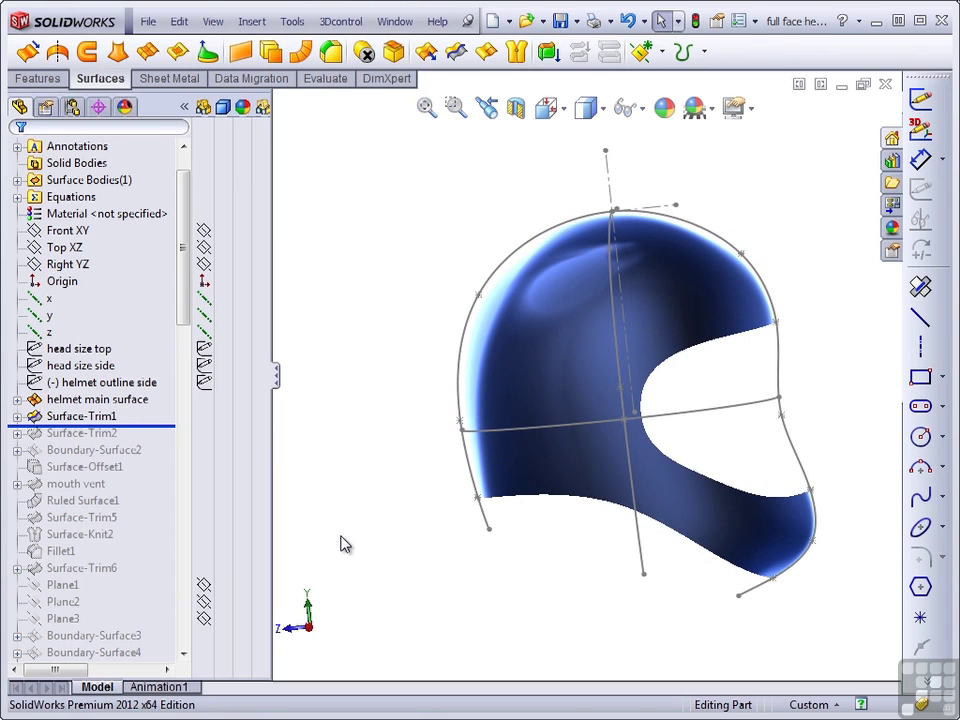
click(17, 416)
click(83, 436)
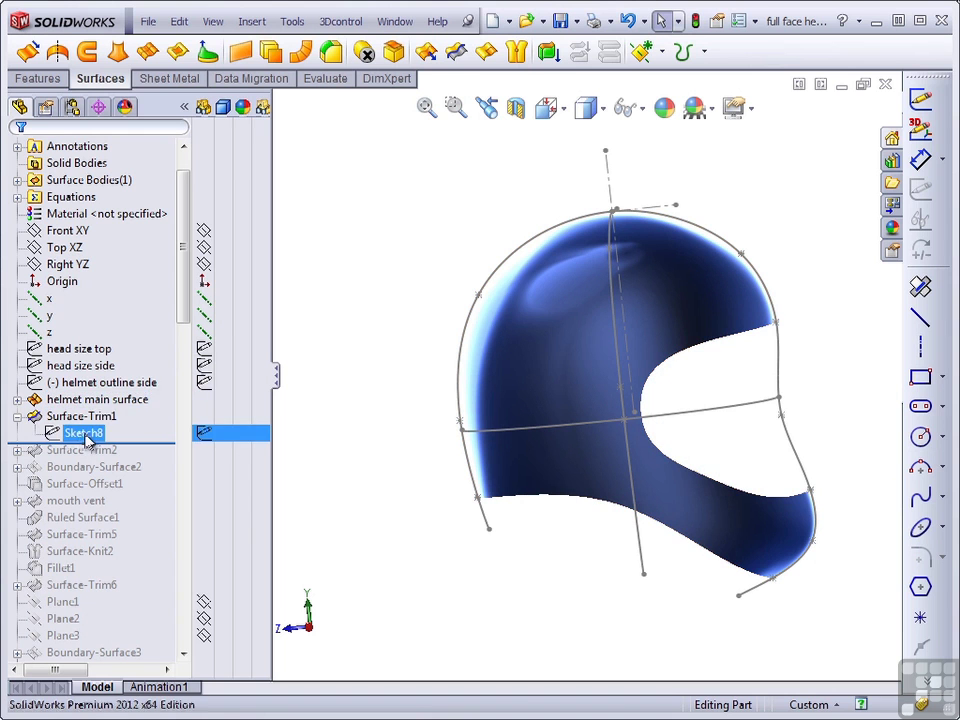
click(148, 386)
- Rotate the helmet to inspect Sketch8, then exit the sketch to rebuild the trim
key(Left)
key(Left)
key(Left)
key(Left)
key(Left)
key(Left)
key(Left)
key(Left)
key(Left)
key(Left)
key(Left)
key(Left)
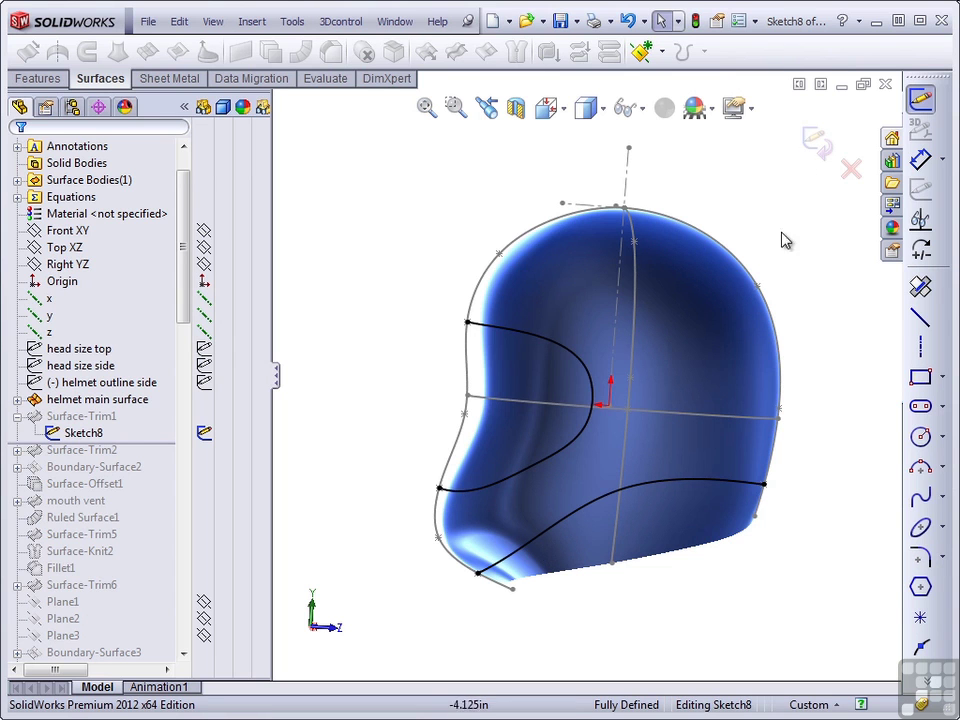
click(816, 140)
click(88, 417)
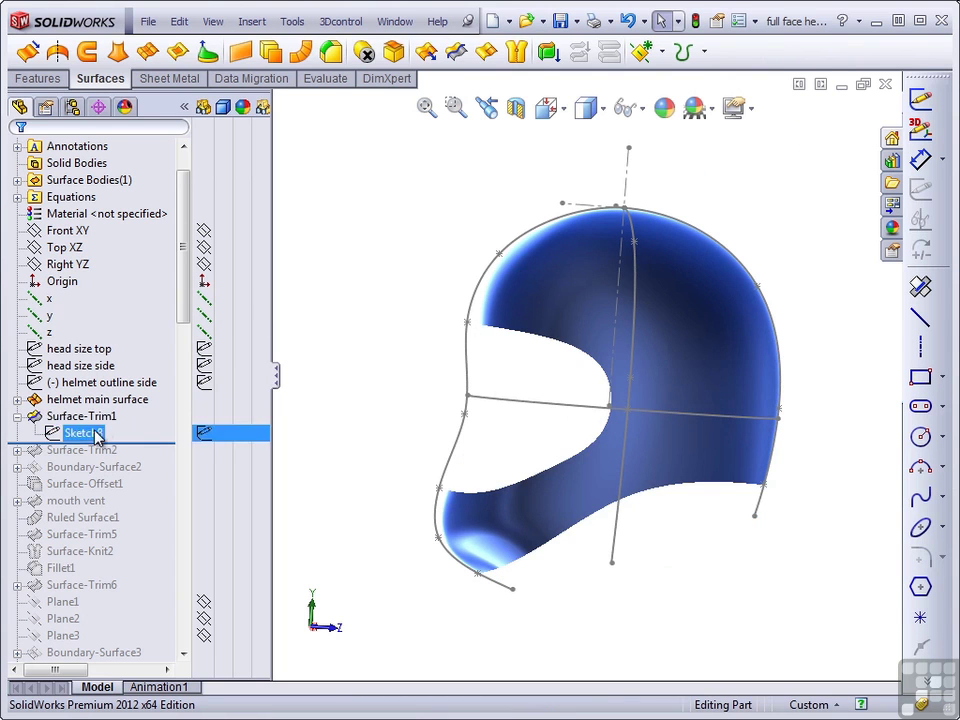
- Edit Surface-Trim1 with Sketch8 as trim tool, choose the kept pieces, and confirm
click(97, 366)
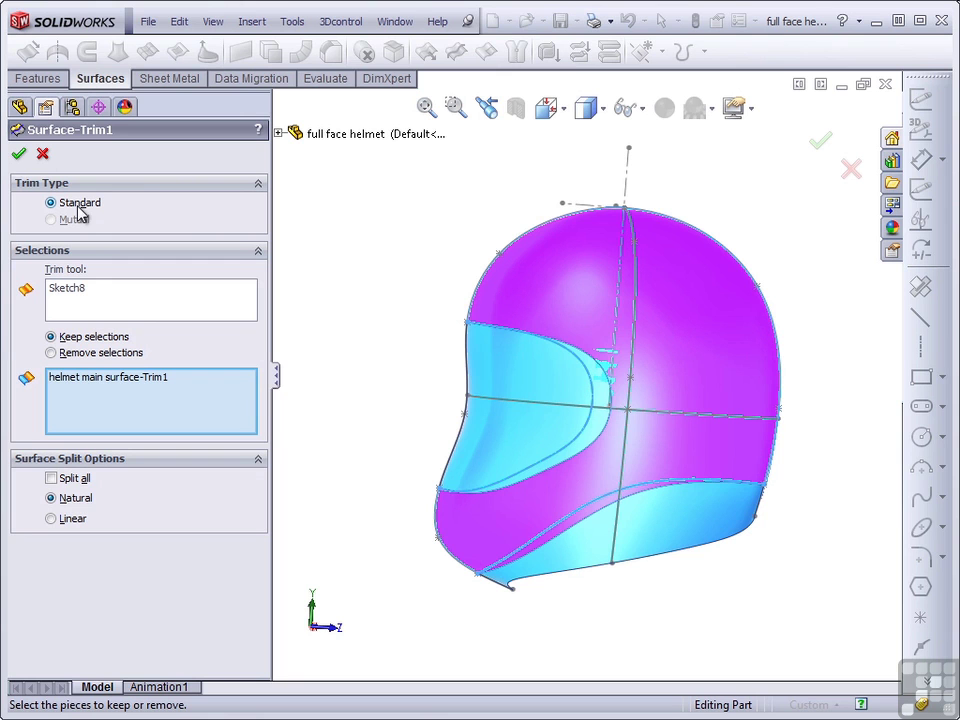
click(79, 291)
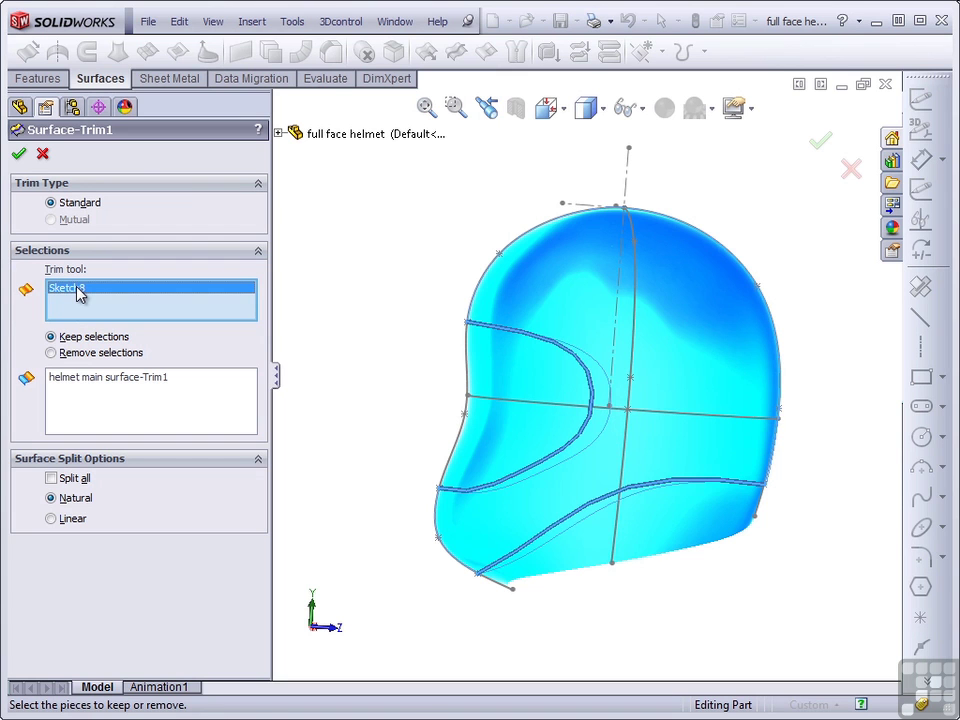
click(102, 401)
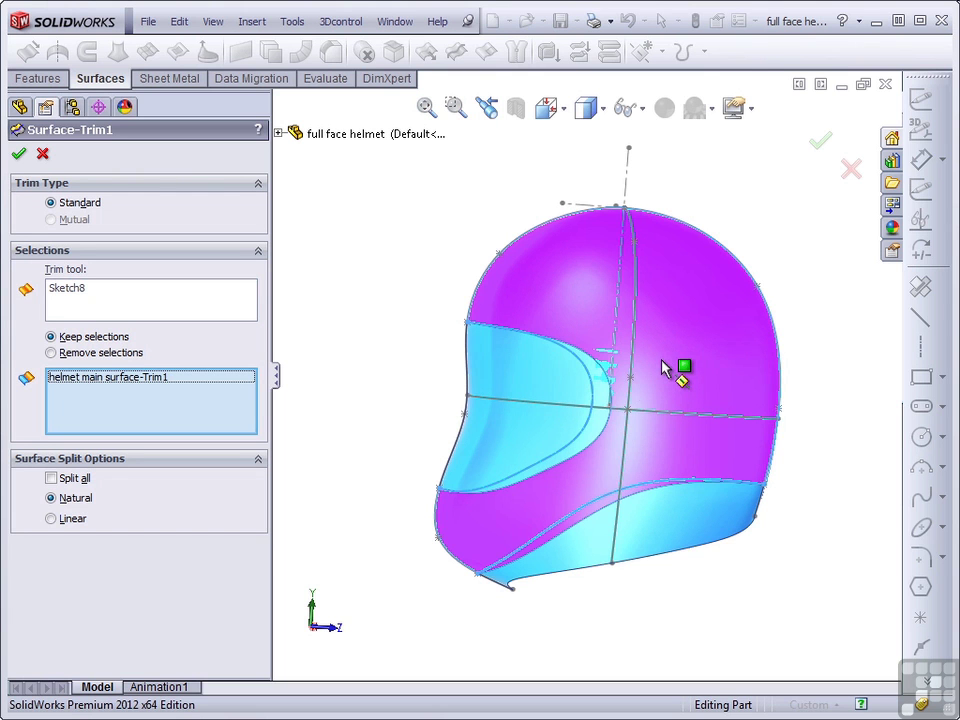
key(Right)
key(Right)
key(Right)
key(Right)
key(Right)
key(Right)
key(Right)
key(Right)
key(Right)
key(Right)
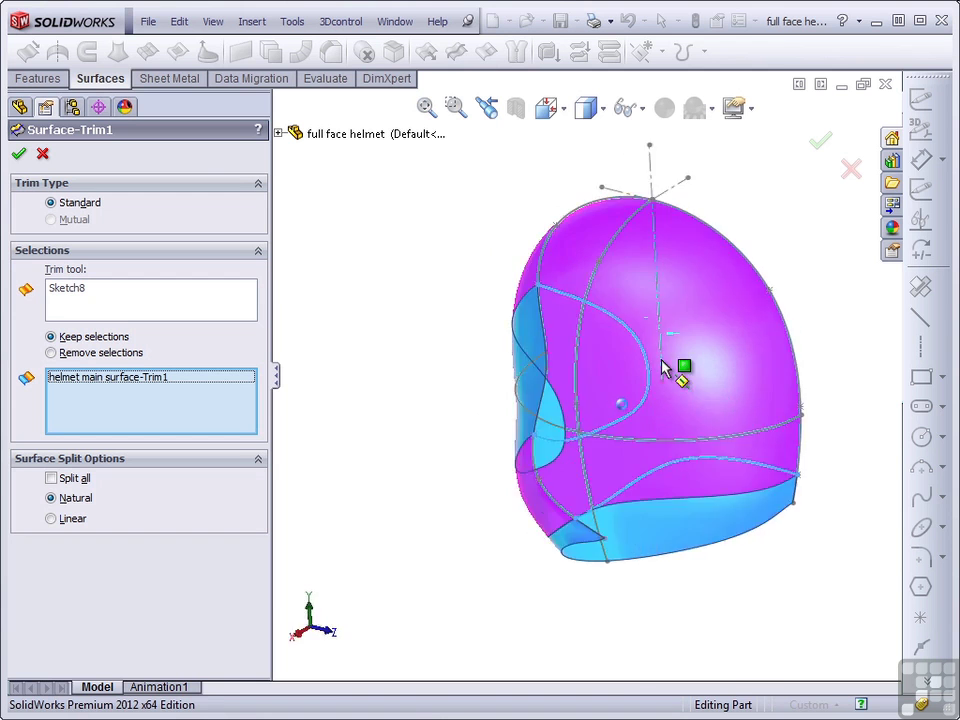
key(Right)
key(Right)
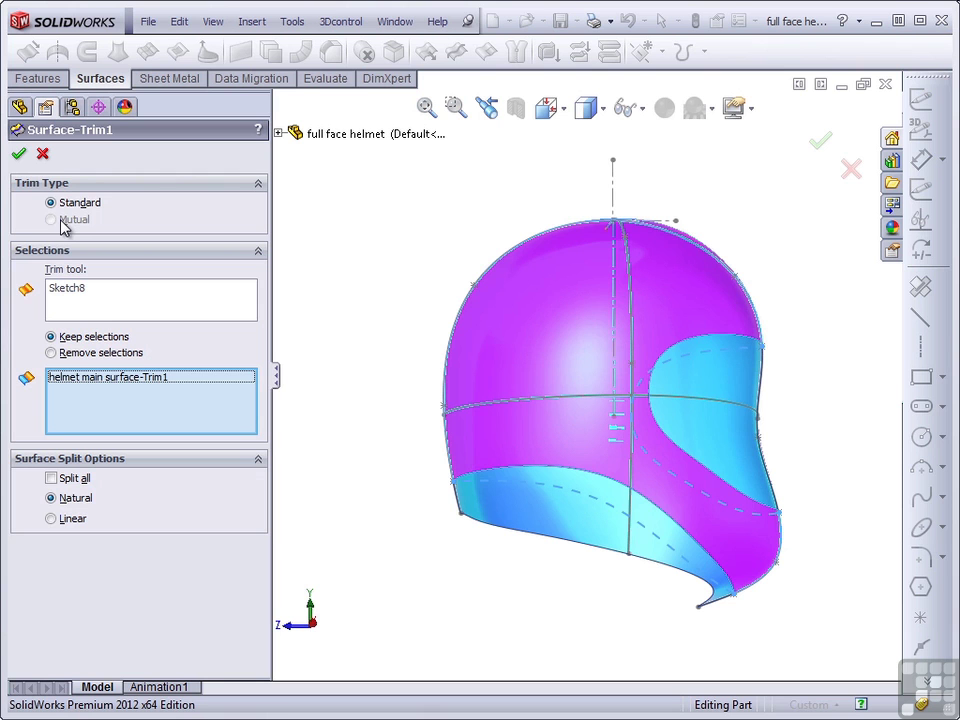
click(18, 153)
middle_drag(342, 298, 281, 452)
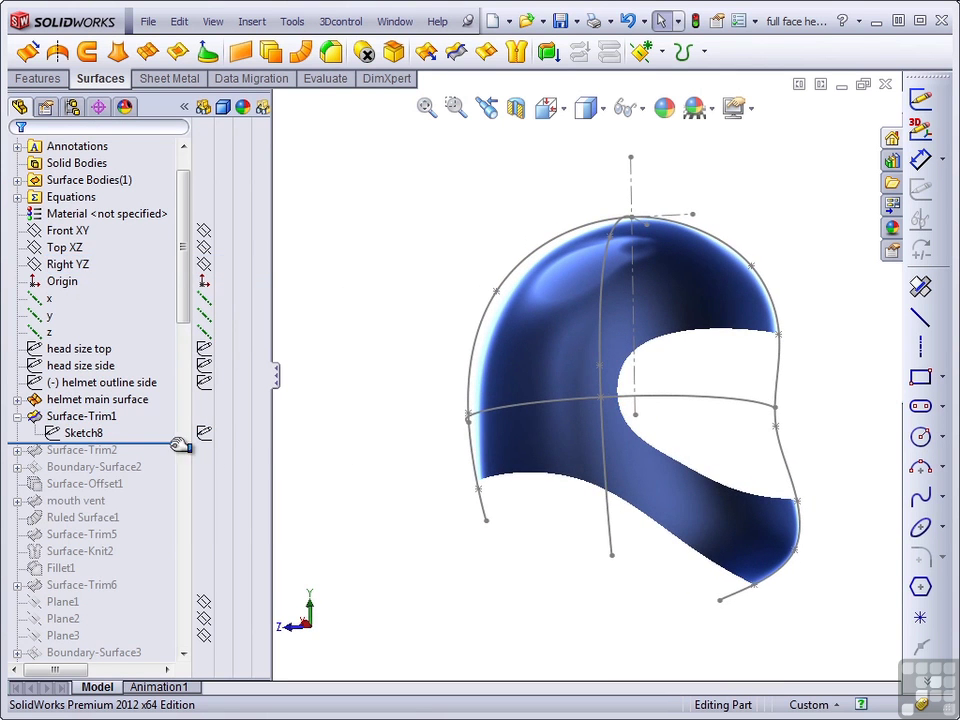
- Rename Surface-Trim1 to 'face and neck trim'
click(60, 417)
click(75, 417)
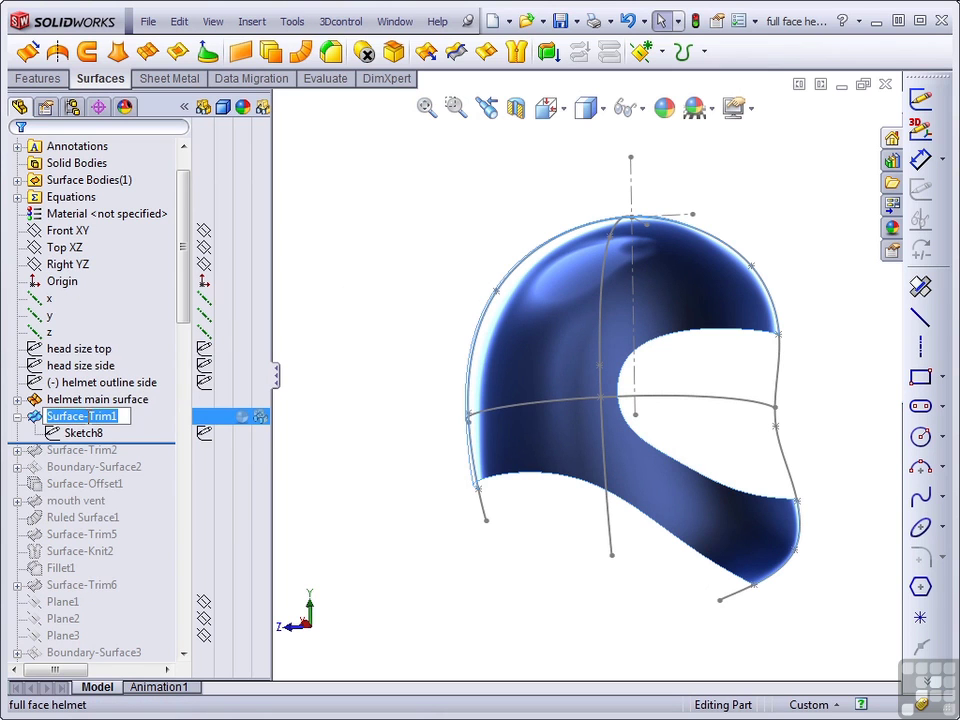
text(fac)
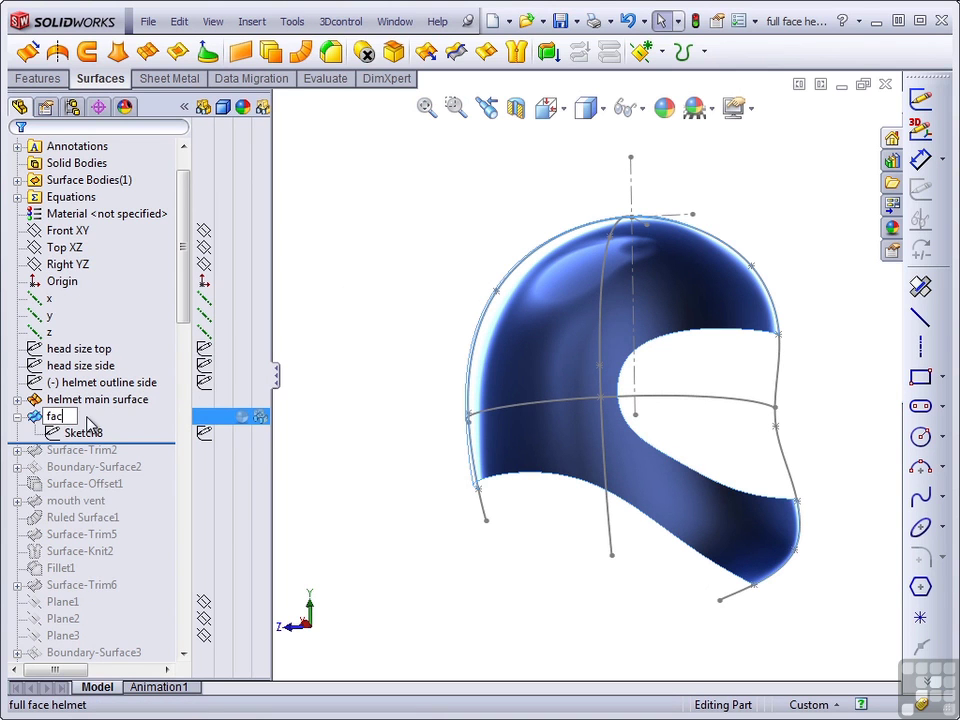
text(e and nec)
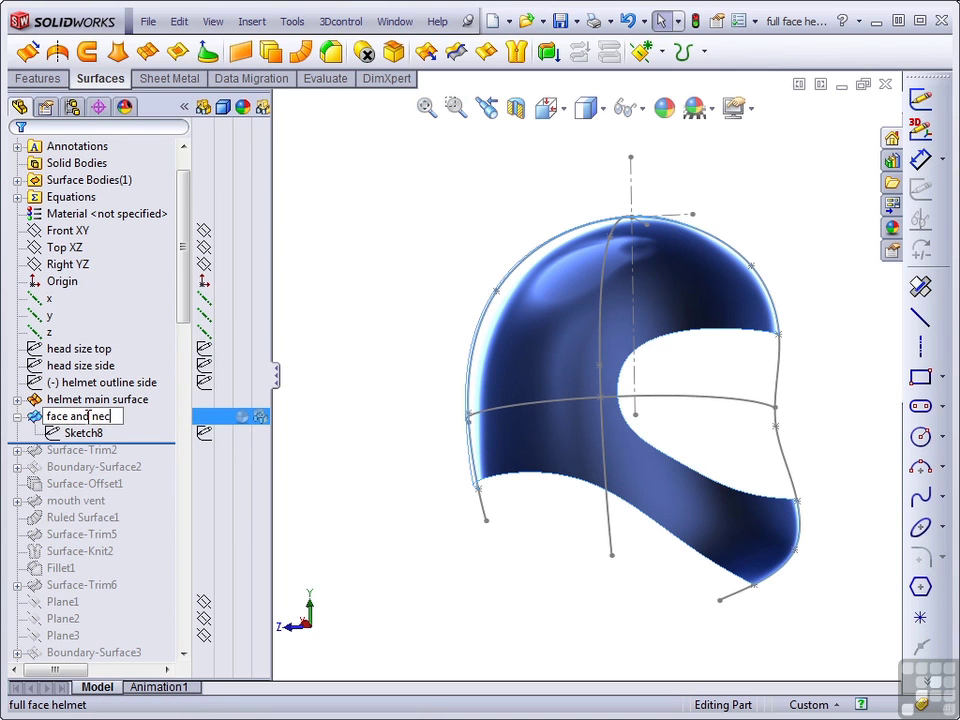
text(k trim)
key(Return)
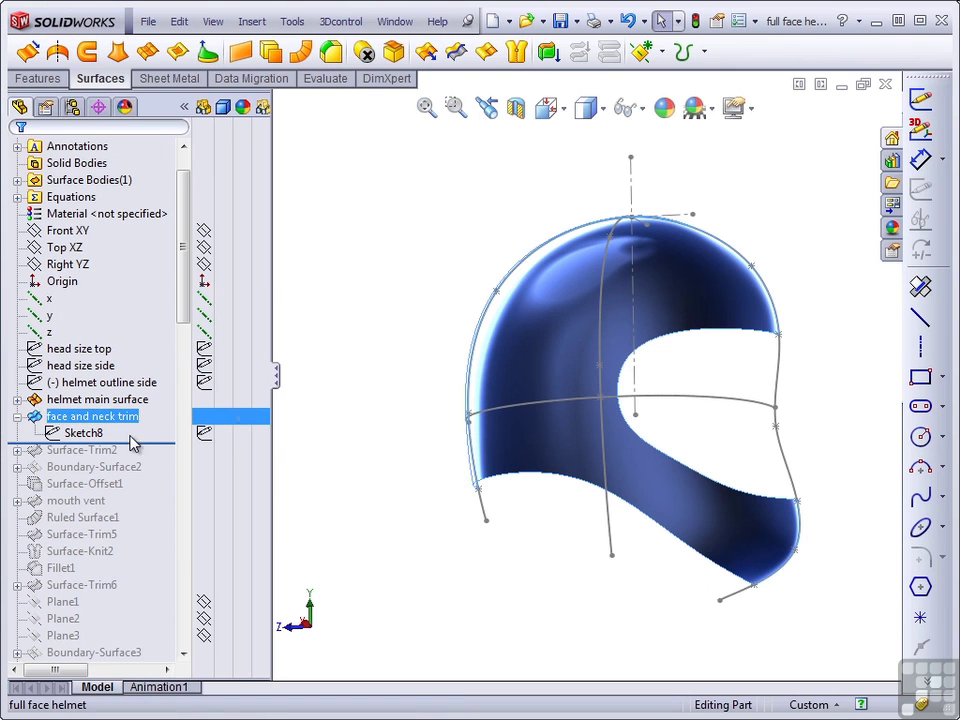
- Roll the model forward past Surface-Trim2 and view the rear trim
drag(148, 444, 146, 458)
click(73, 452)
mouse_move(471, 563)
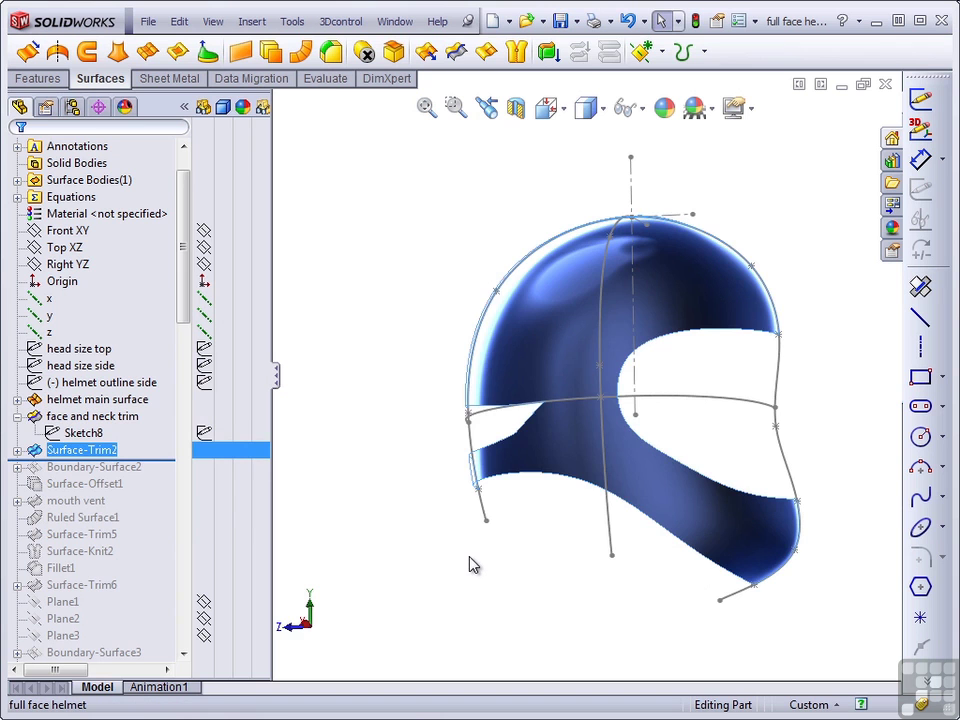
key(Right)
key(Right)
mouse_move(473, 565)
middle_down()
mouse_move(484, 521)
mouse_move(503, 567)
middle_up()
key(Right)
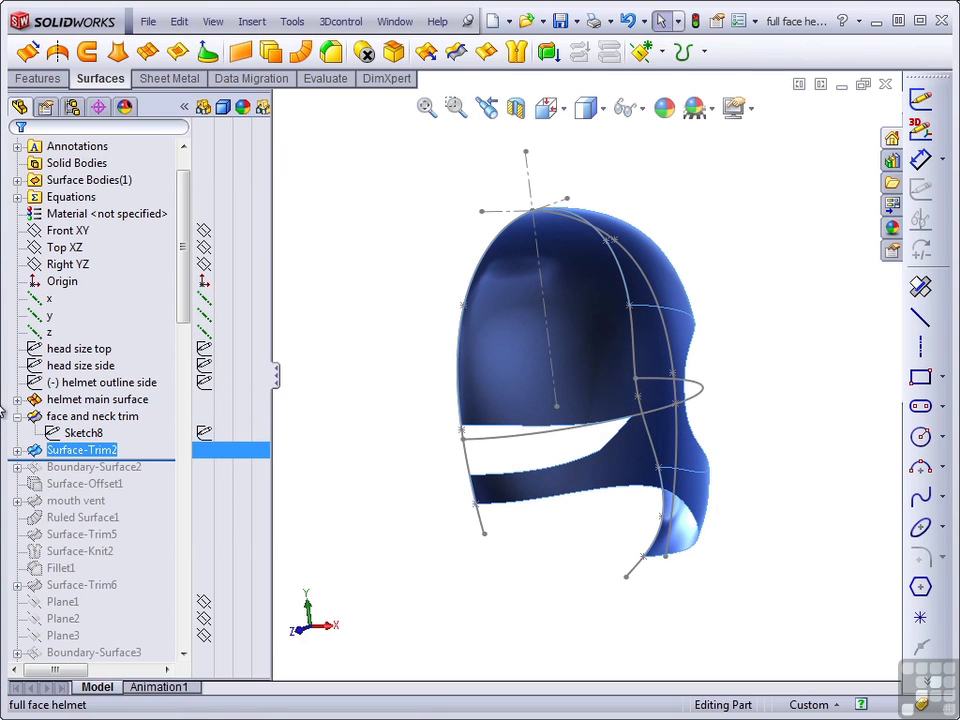
- Hide the back, side, front profile and mid hoop sketches
click(17, 399)
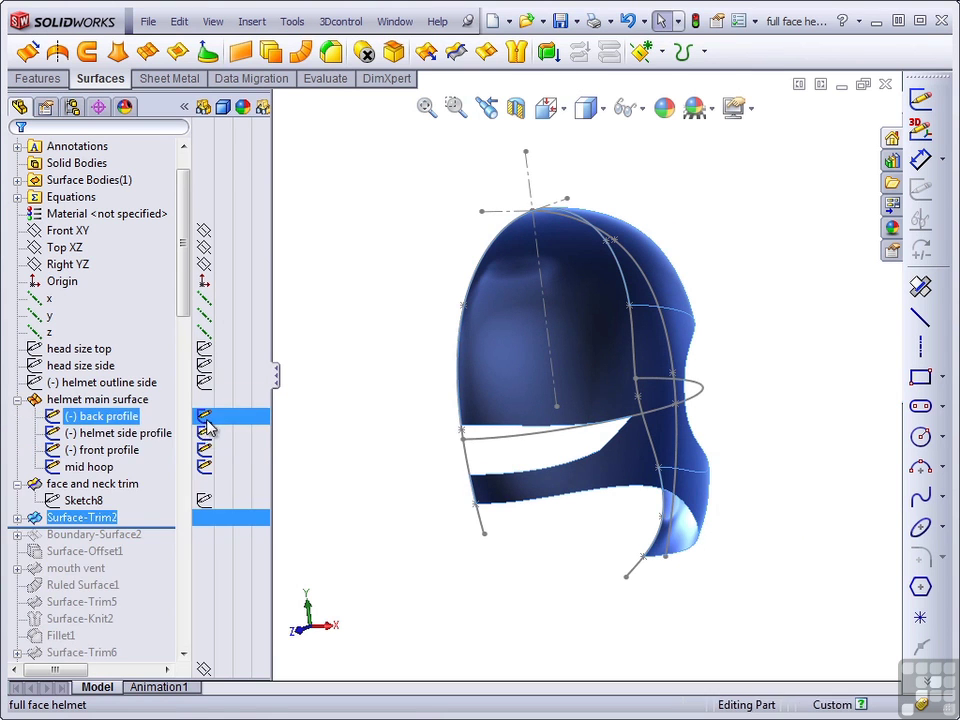
click(204, 416)
click(204, 432)
click(204, 450)
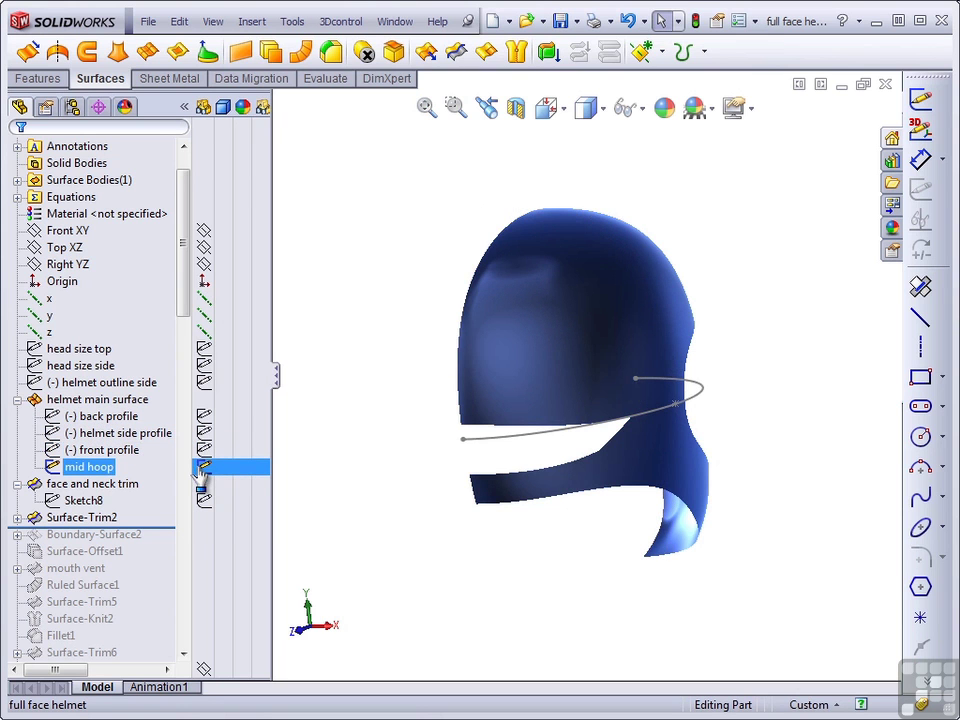
click(204, 467)
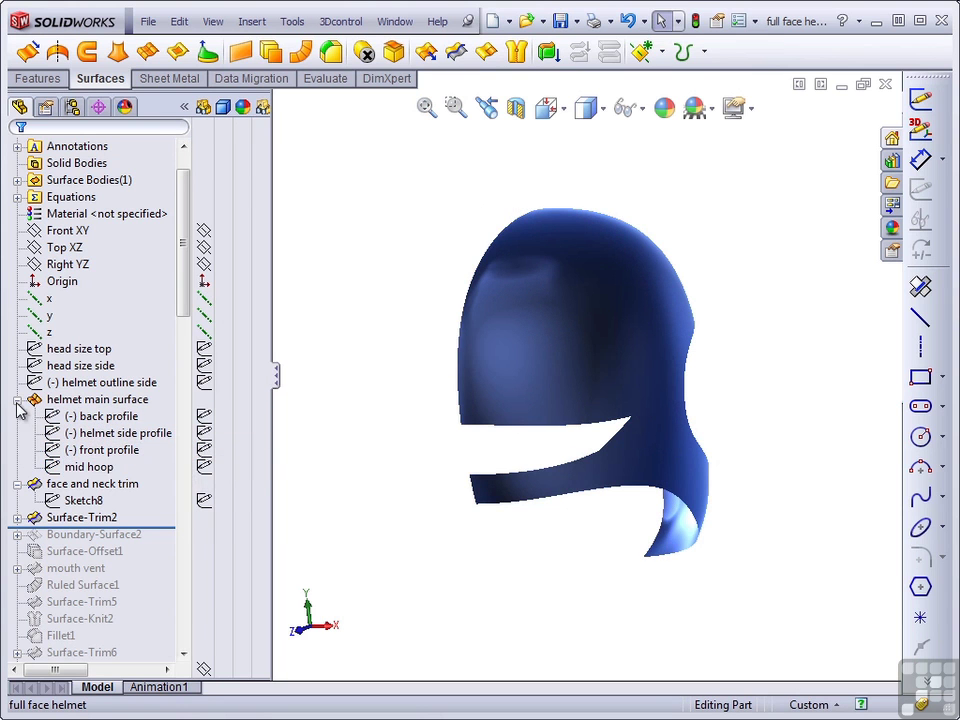
click(17, 399)
- Expand Surface-Trim2 and highlight its Sketch9 on the model
middle_drag(290, 463, 420, 546)
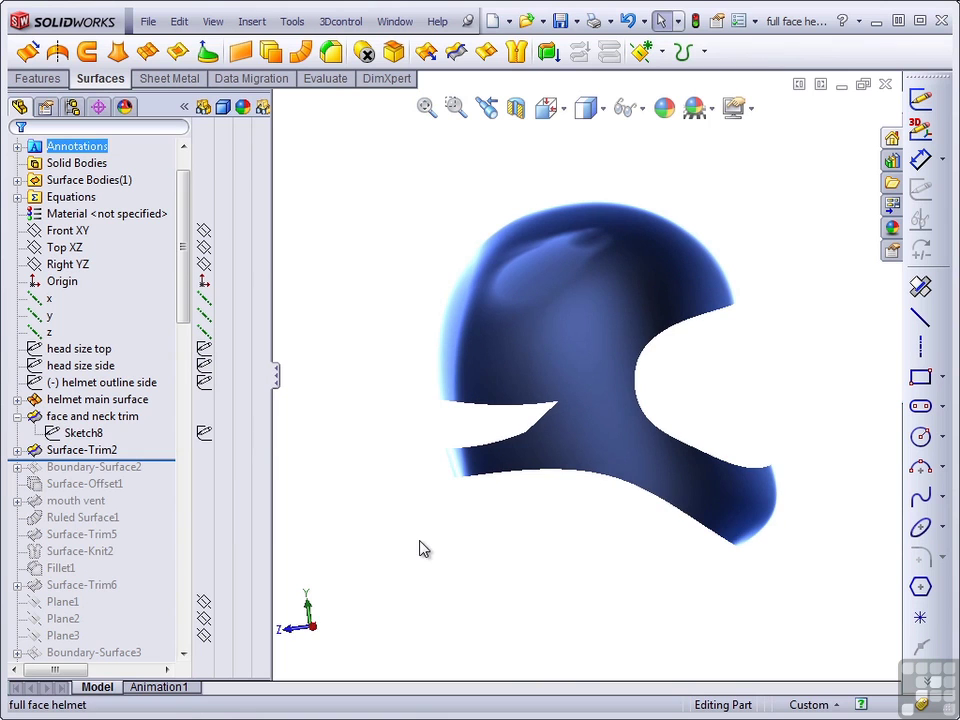
click(17, 450)
click(92, 468)
click(101, 474)
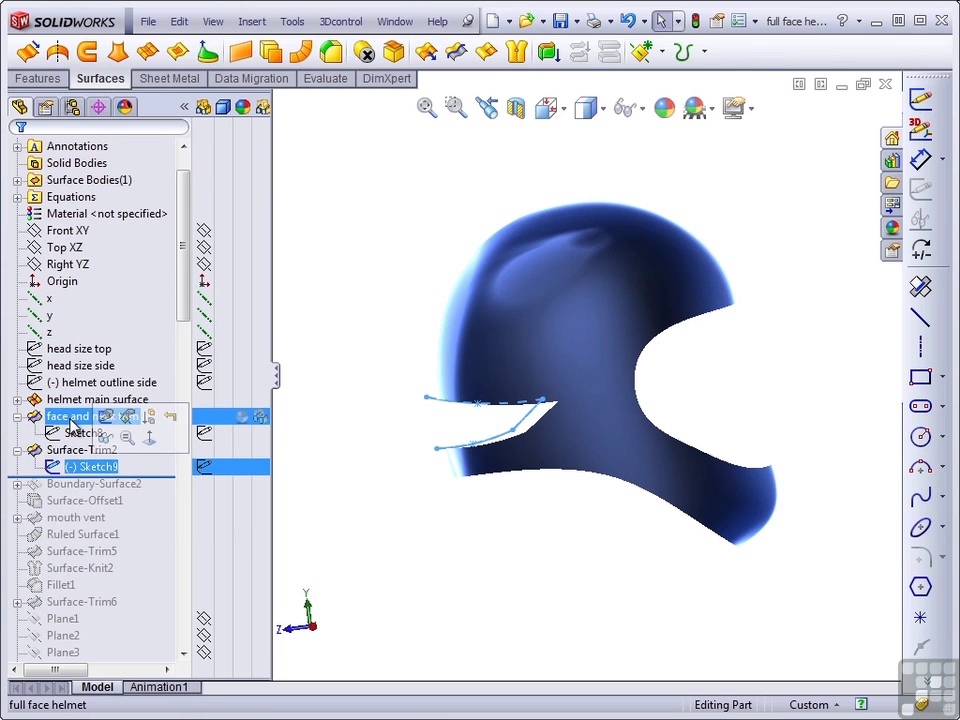
click(411, 570)
click(84, 457)
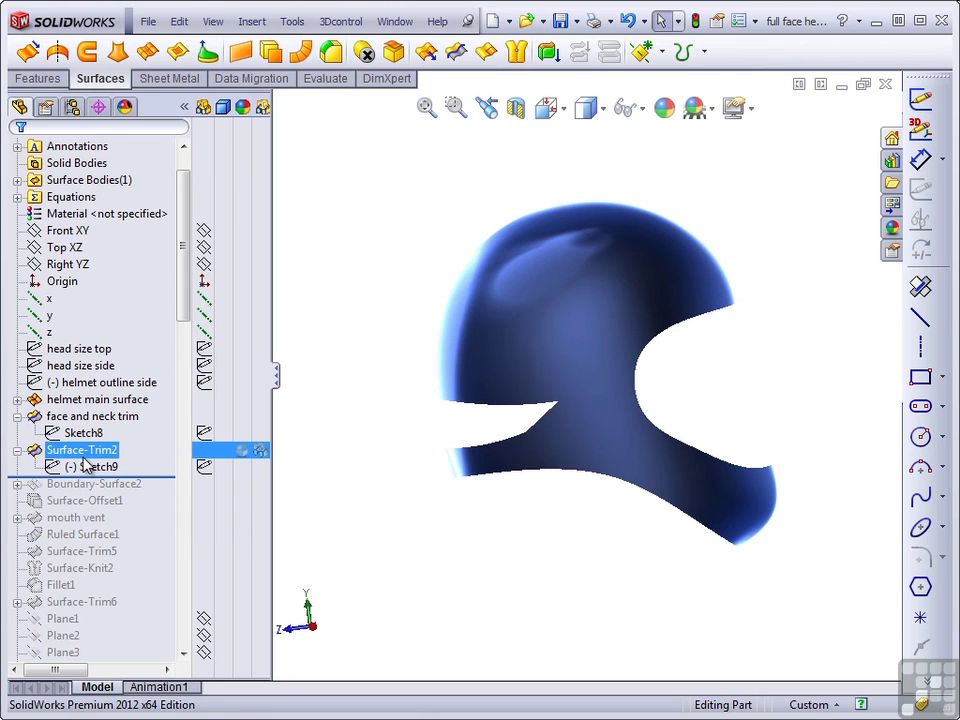
- Rename Surface-Trim2 in the feature tree to 'rear ridge cutout'
click(86, 462)
click(86, 451)
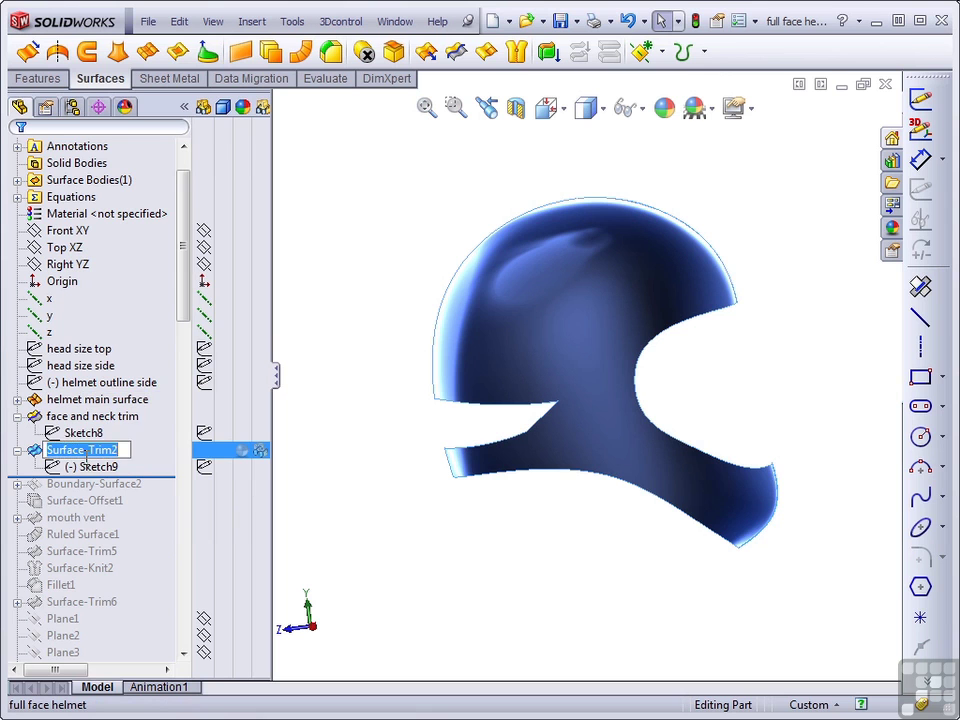
text(rear ri)
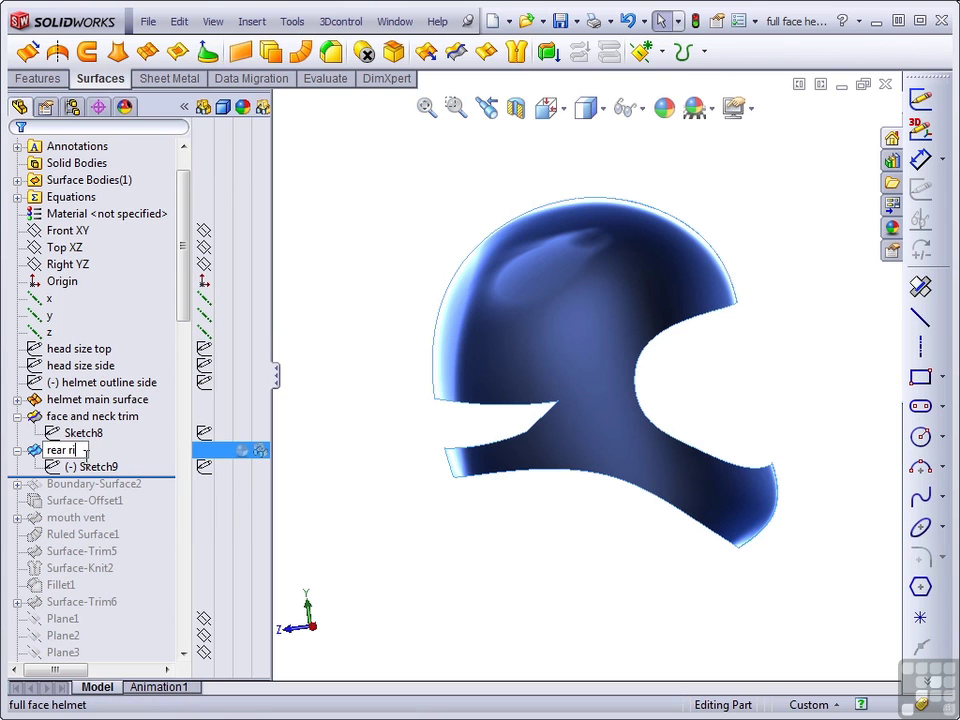
text(dege cutout)
key(Return)
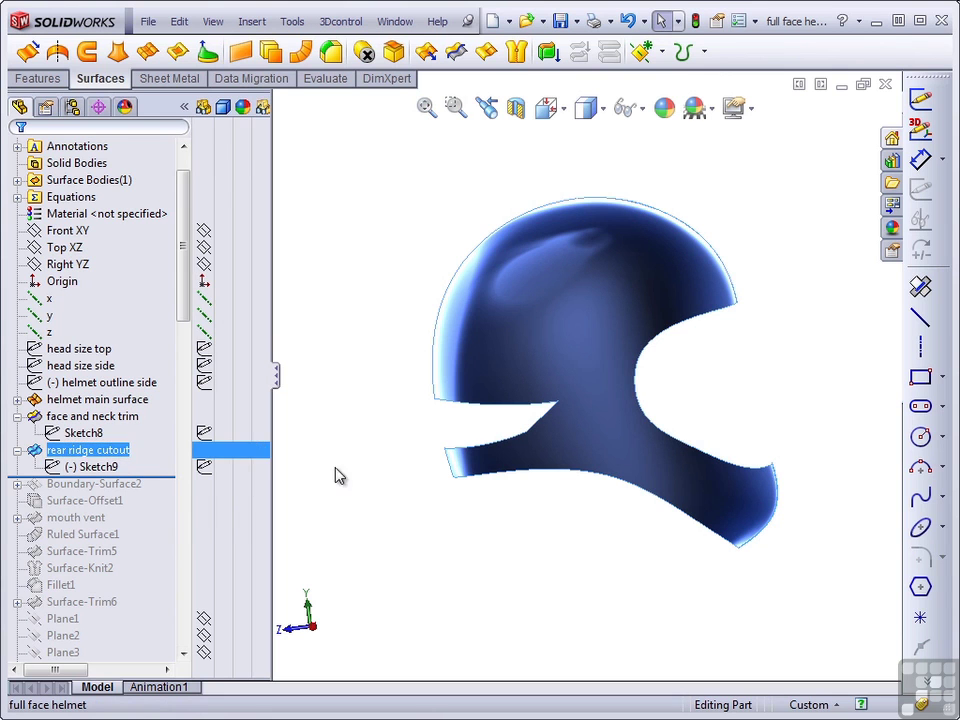
click(446, 467)
- Roll the model forward past Boundary-Surface2 and select it to show its ridged surfaces
scroll(454, 422, down, 3)
scroll(472, 418, up, 3)
middle_drag(461, 418, 407, 392)
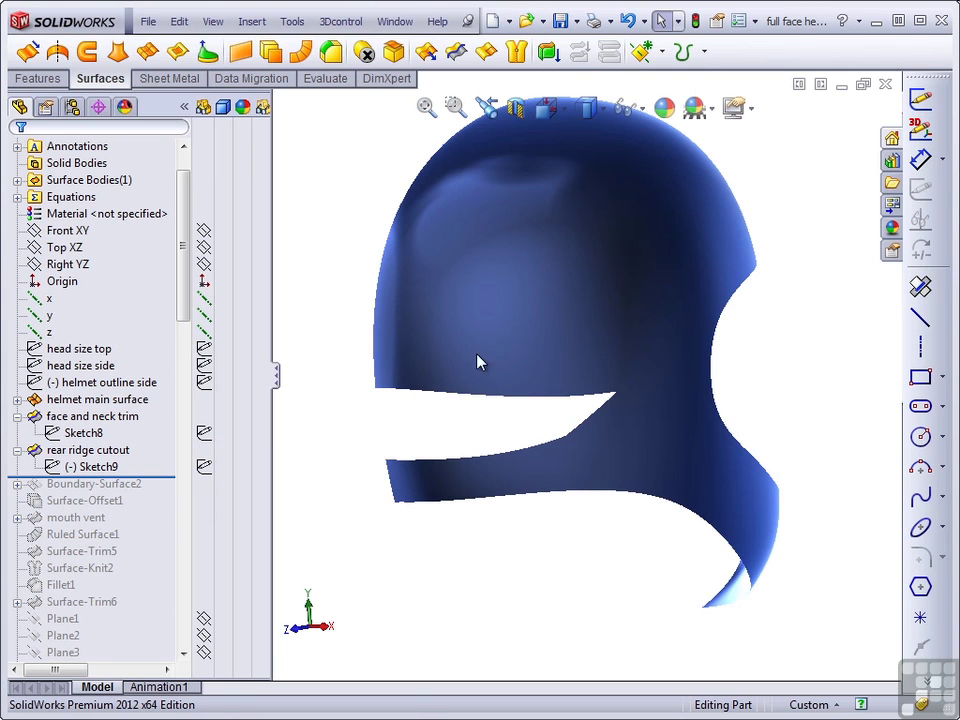
drag(165, 475, 150, 492)
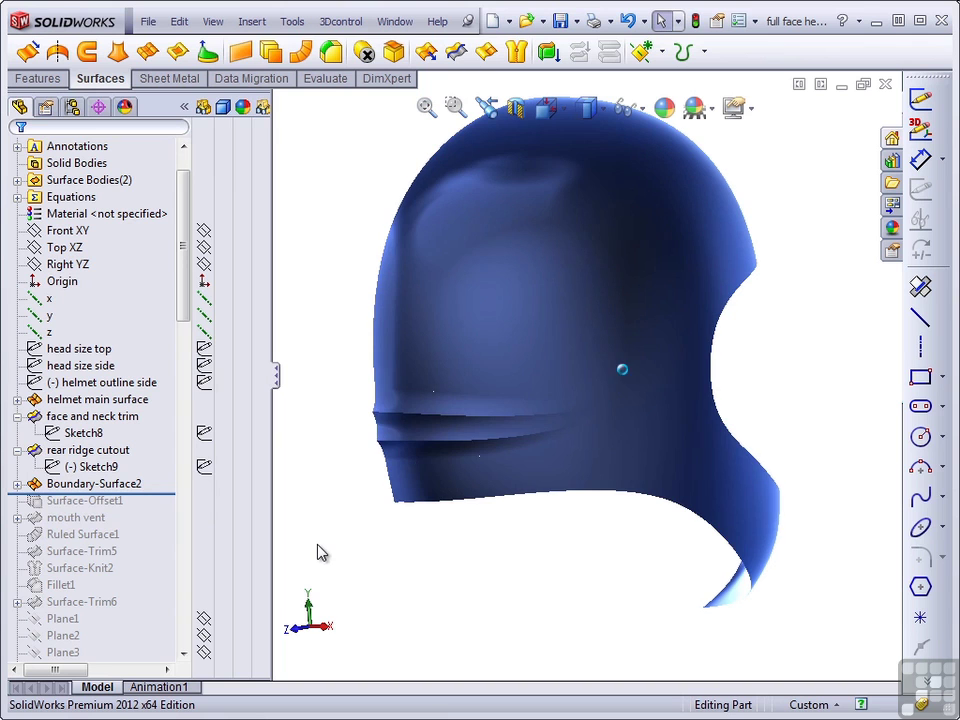
click(62, 486)
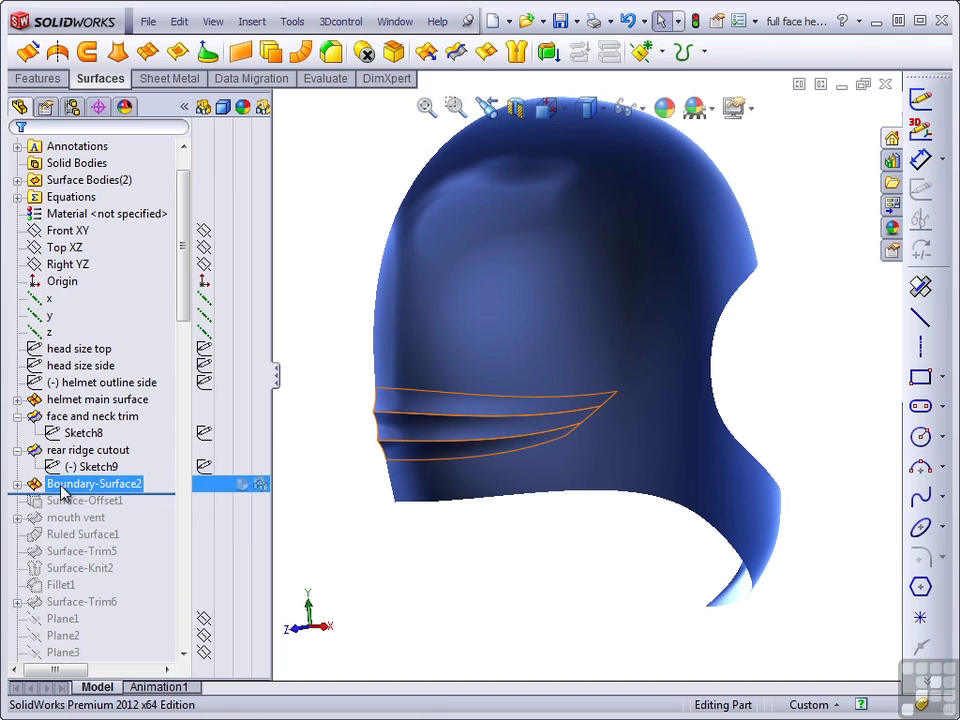